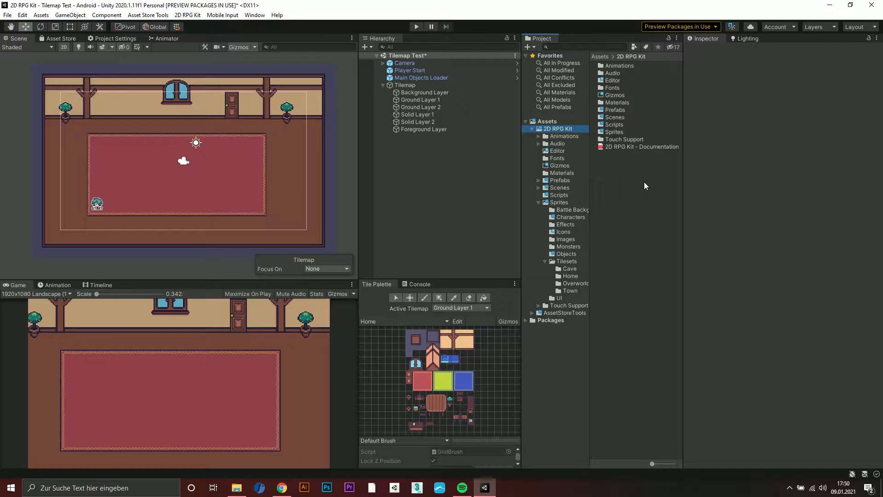
Add an NPC from the 2D RPG Kit objects and move it to the back wall, at about X -4.61, Y 2.47
right_click(422, 171)
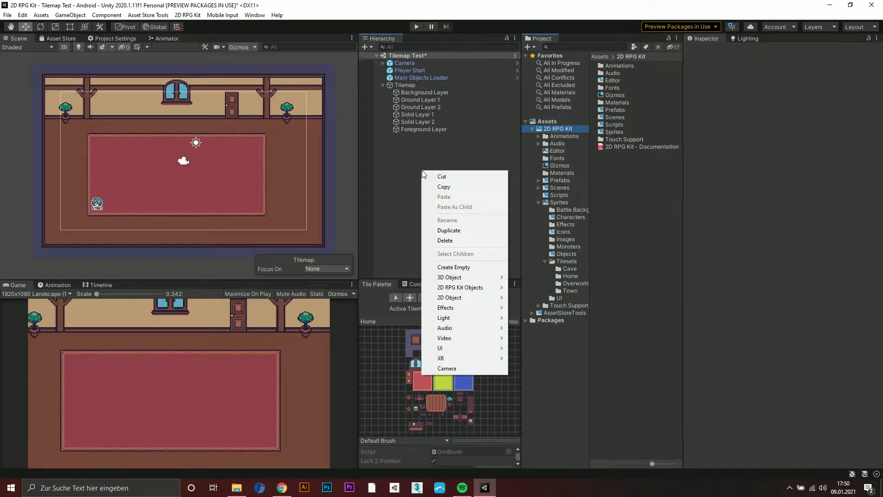
mouse_move(451, 288)
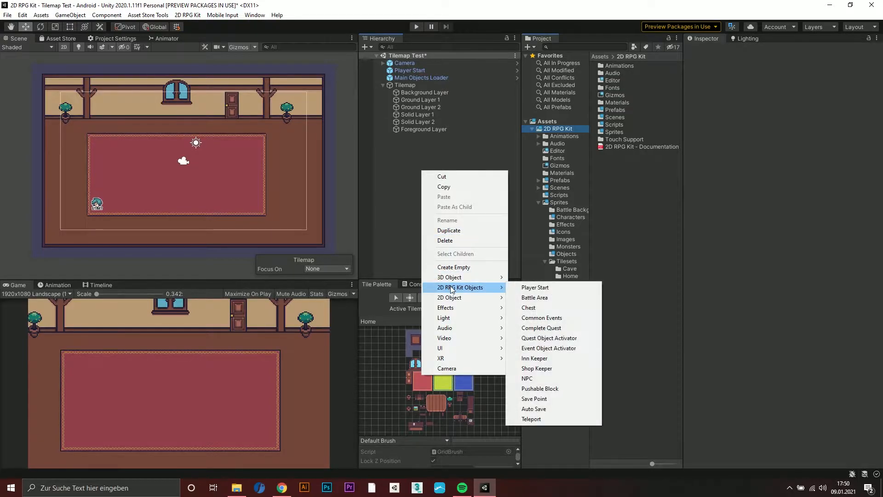
click(530, 382)
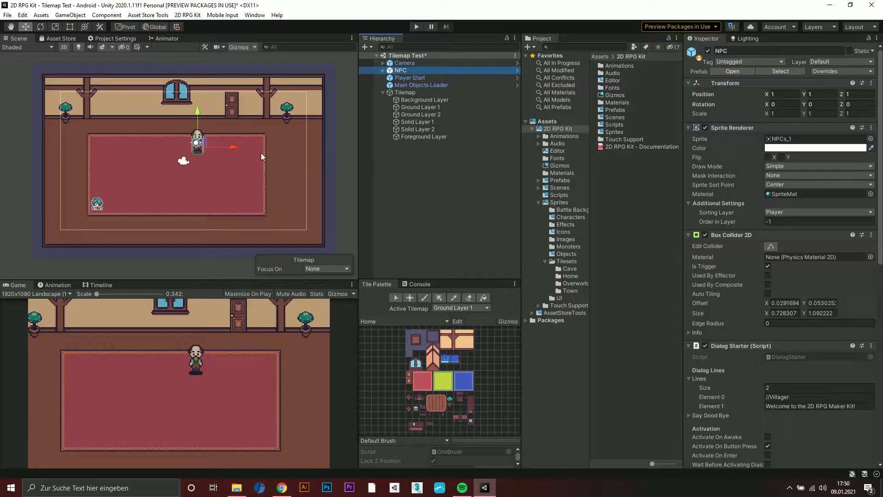
drag(204, 143, 126, 124)
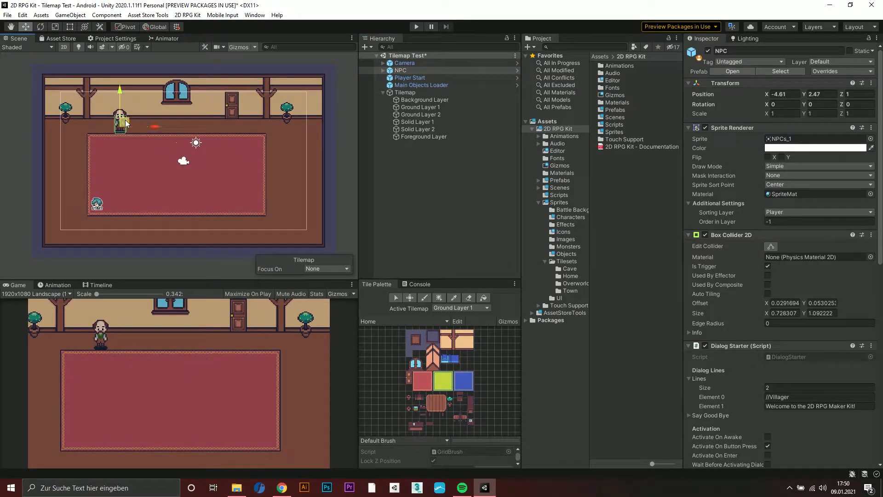
Change the NPC's appearance by assigning sprite NPCs_4 to its Head object and NPCs_3 to its body
click(383, 71)
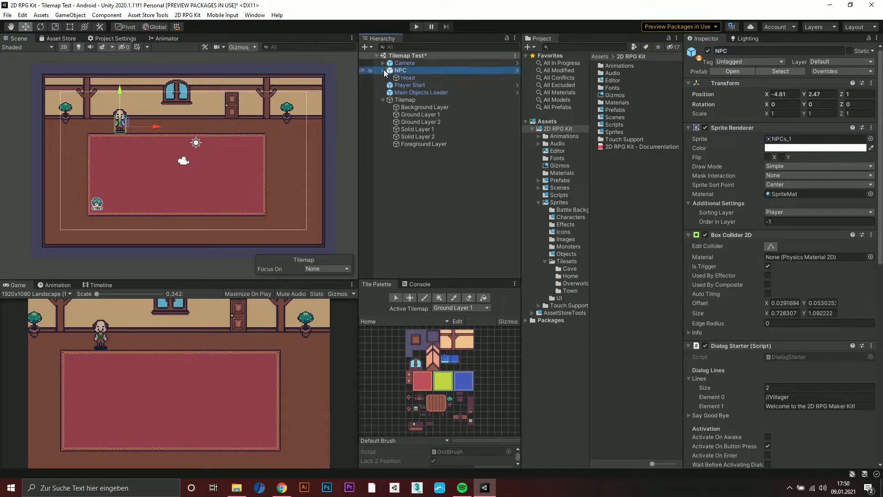
click(406, 78)
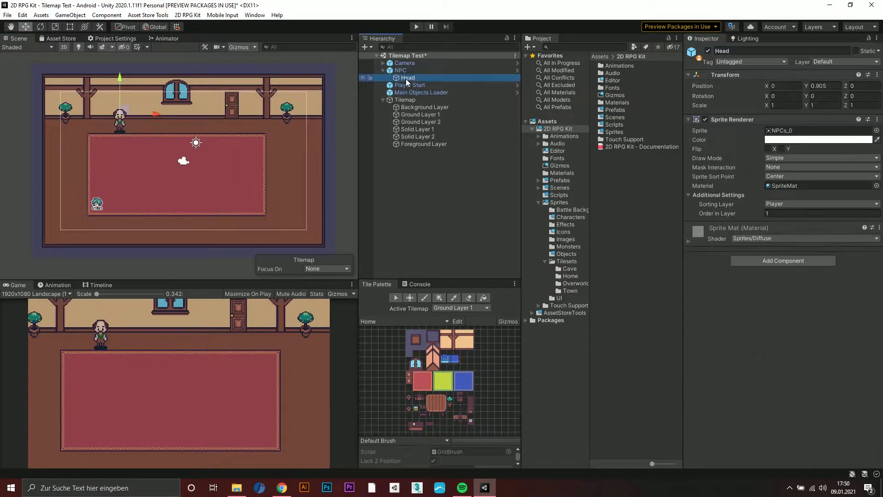
click(779, 131)
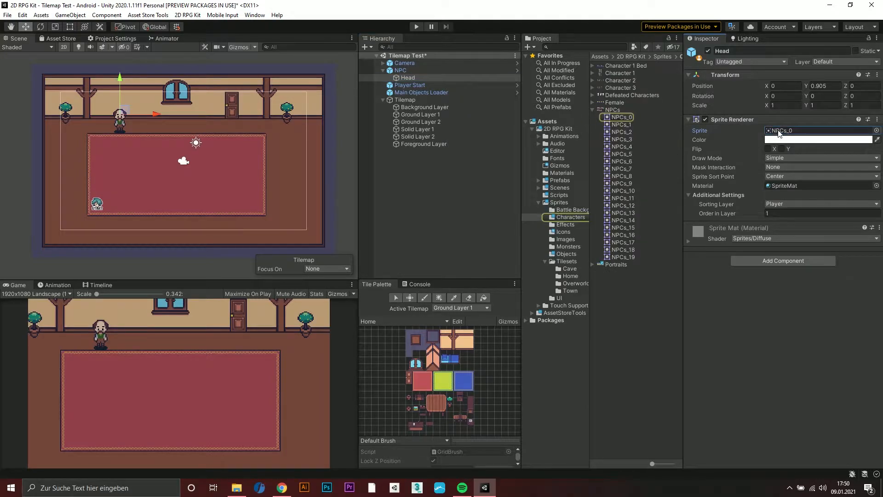
drag(628, 146, 788, 135)
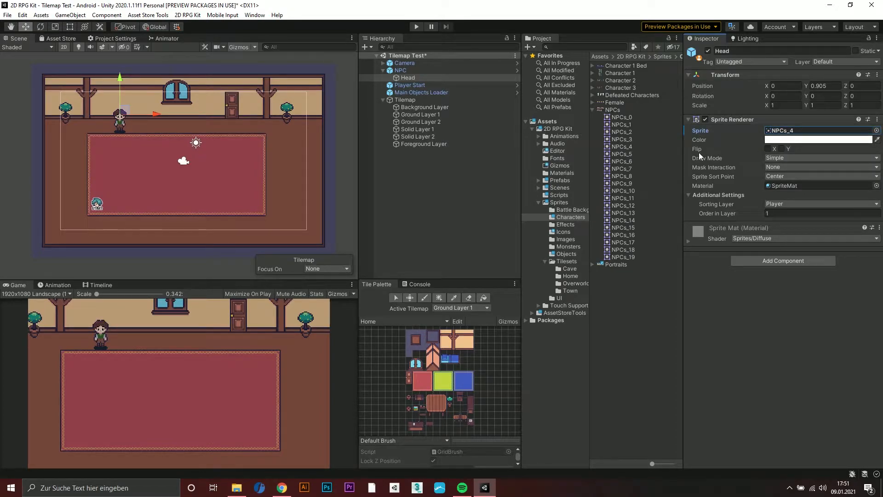
click(409, 70)
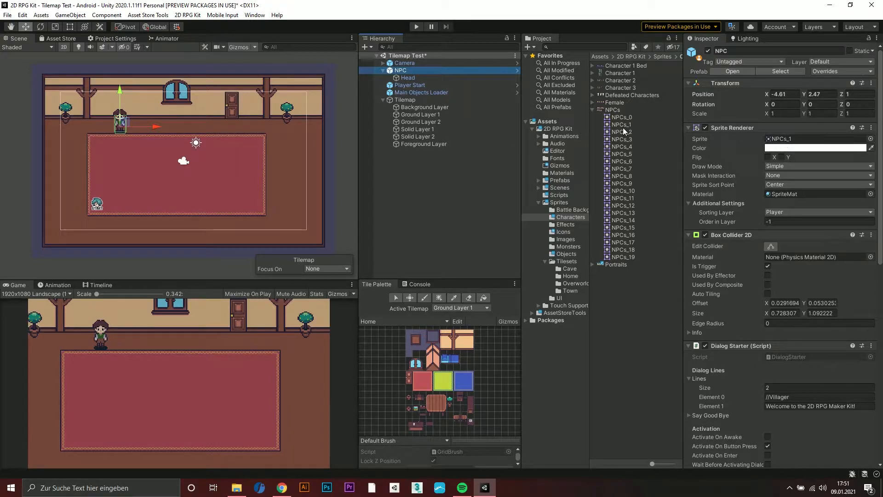
drag(625, 139, 781, 144)
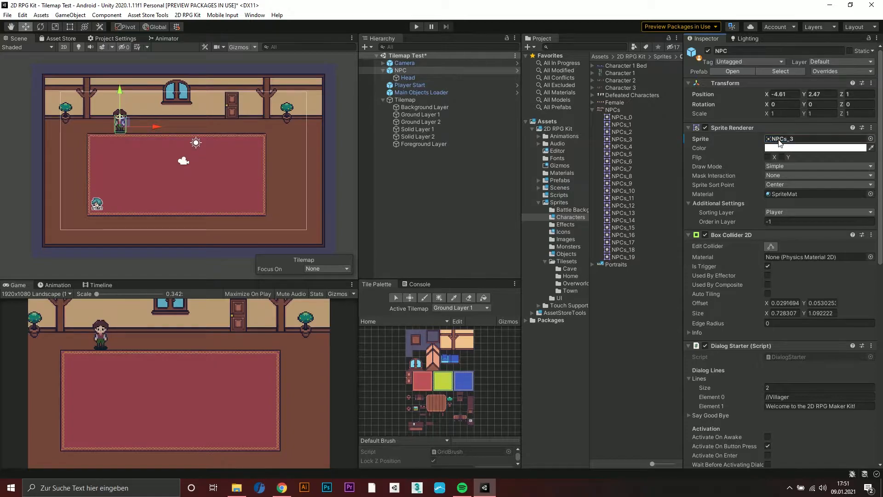
Review the NPC's dialog lines and play-test the scene by walking up to the villager and talking to it
scroll(767, 197, down, 10)
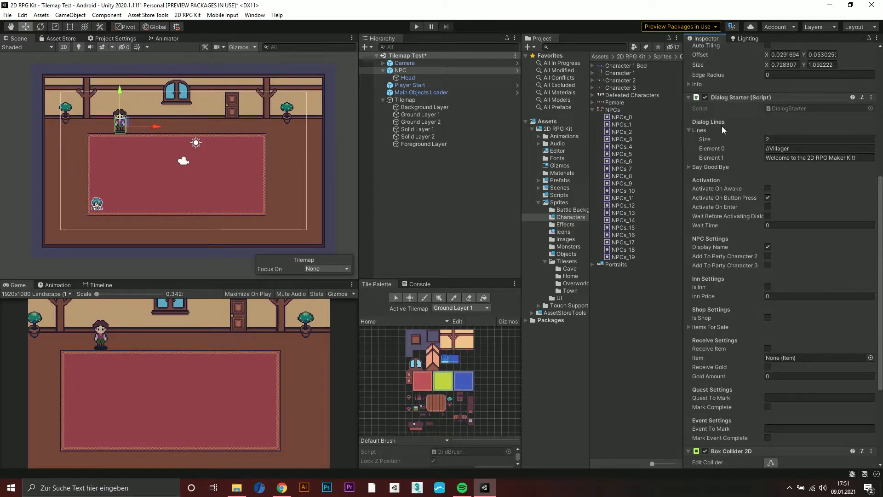
click(772, 139)
click(795, 147)
click(840, 158)
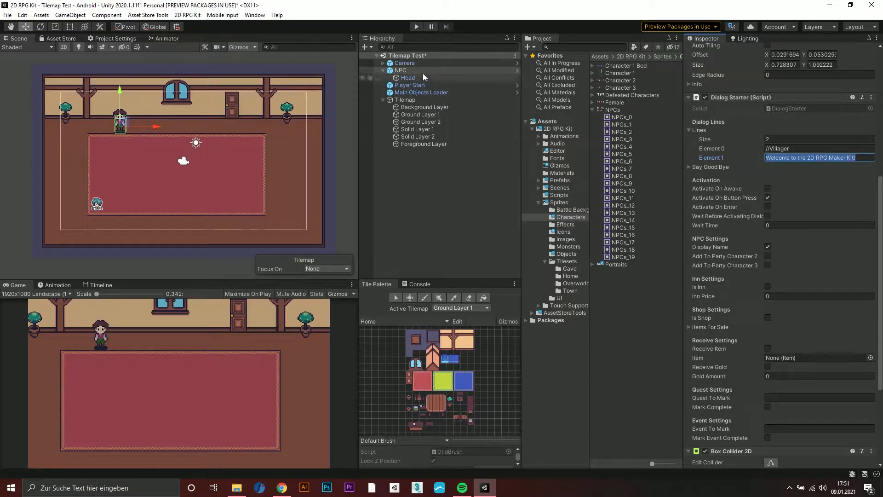
click(416, 27)
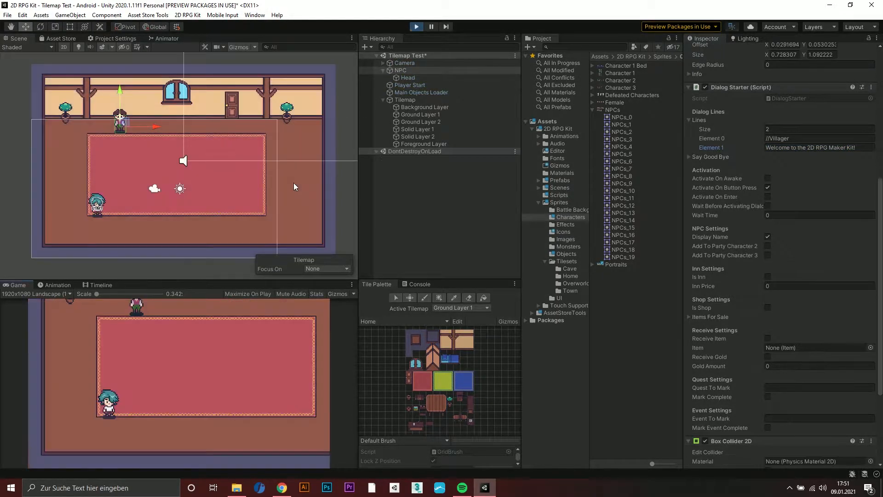
key(Up)
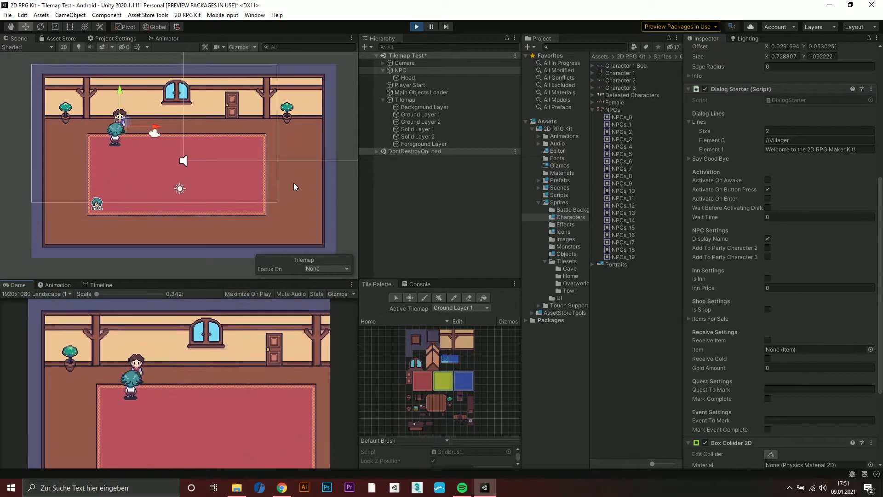
key(space)
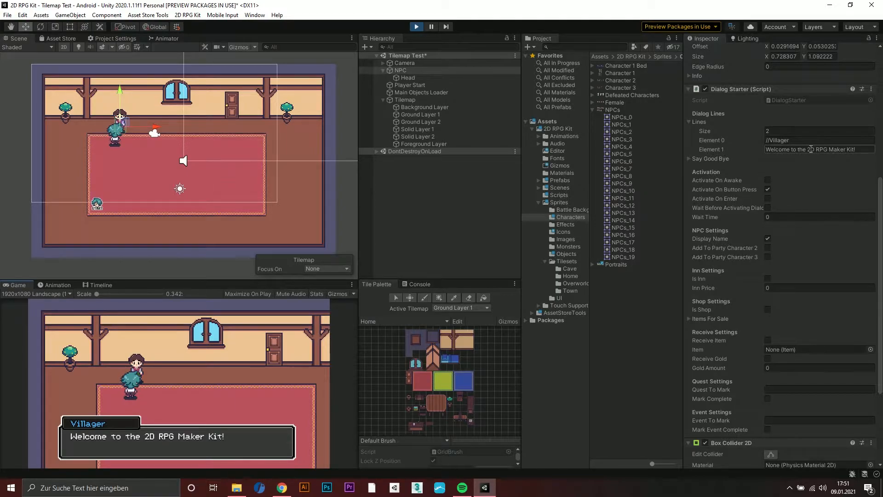
click(416, 27)
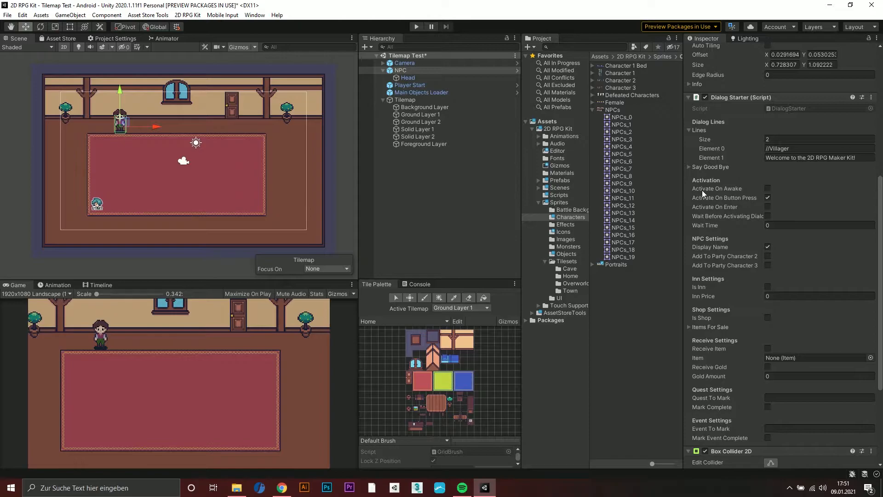
Switch the NPC's dialog from Activate On Button Press to Activate On Awake, and enable waiting before activation with a Wait Time of 2
click(767, 197)
click(768, 188)
click(767, 215)
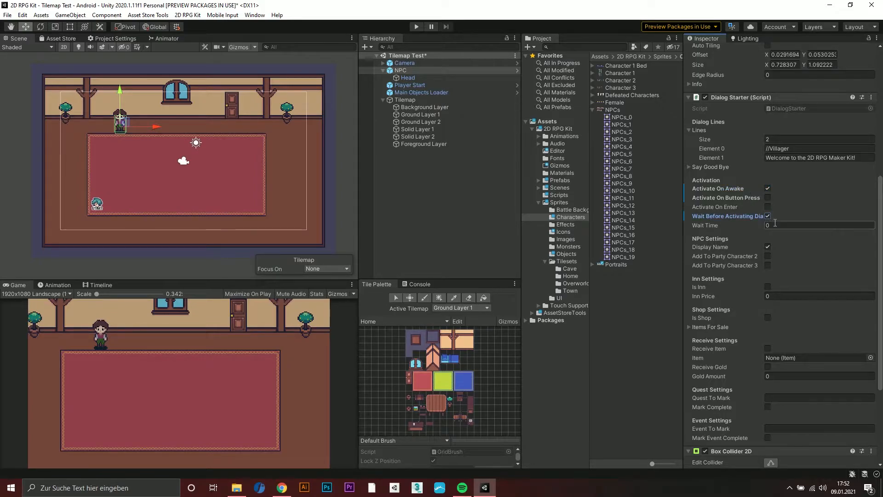
click(775, 225)
text(2)
Enlarge the NPC's trigger Box Collider 2D to cover the room's whole floor, about 20.97 by 9.31 units
scroll(769, 233, up, 6)
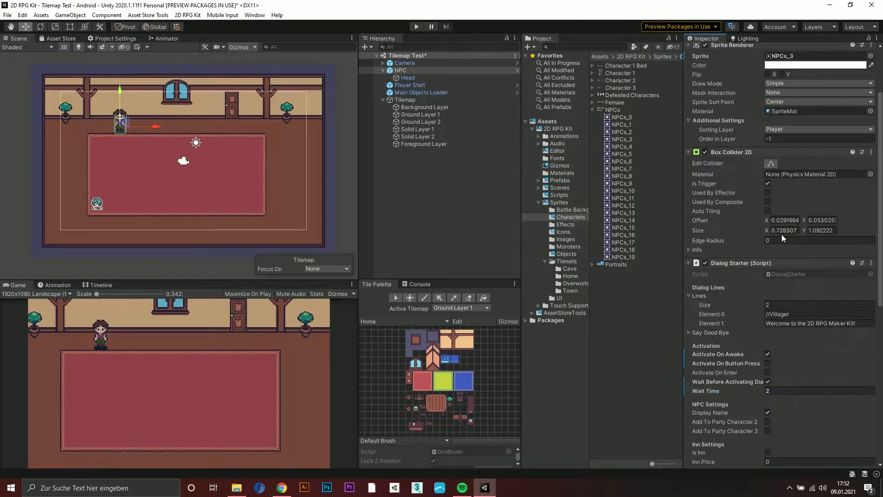
click(771, 164)
scroll(107, 117, up, 5)
scroll(111, 124, up, 4)
middle_drag(182, 167, 204, 138)
drag(157, 122, 165, 262)
scroll(177, 202, down, 5)
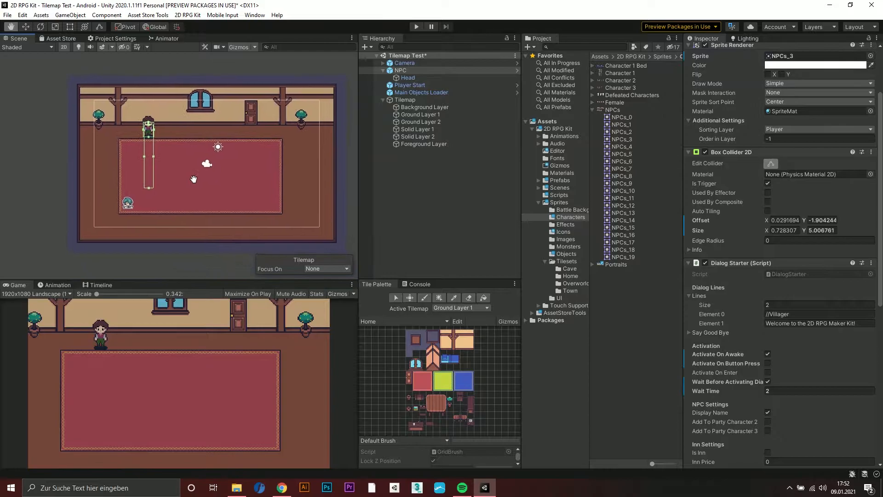
middle_drag(195, 179, 174, 172)
drag(134, 150, 323, 154)
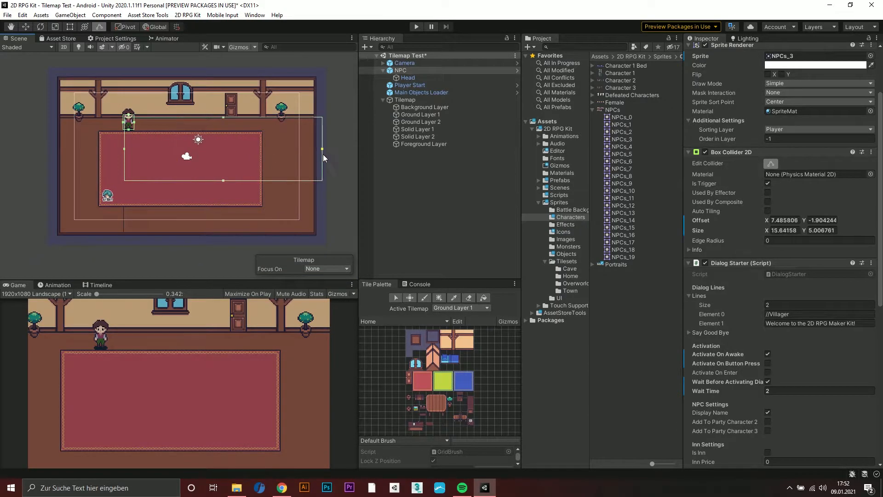
drag(124, 148, 56, 153)
drag(190, 180, 194, 227)
scroll(195, 227, up, 1)
middle_drag(201, 164, 194, 177)
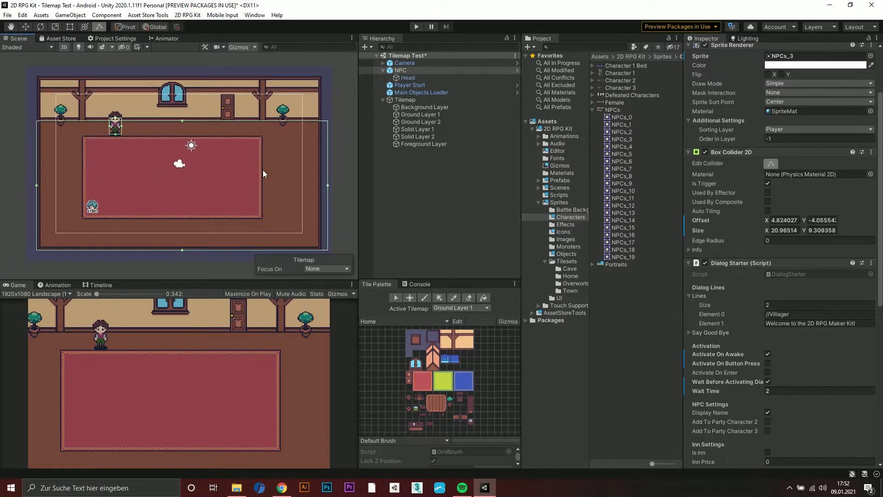
Play-test the scene to check the villager's automatic dialog, and stop play mode
click(416, 28)
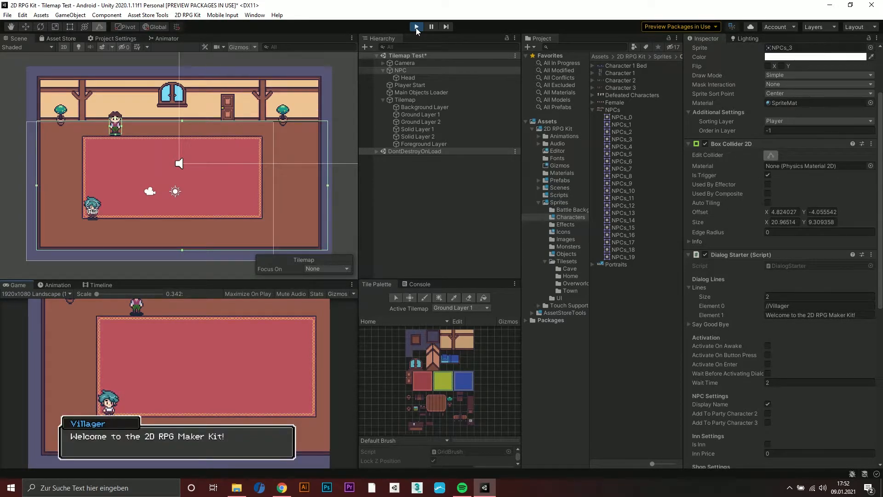
click(415, 27)
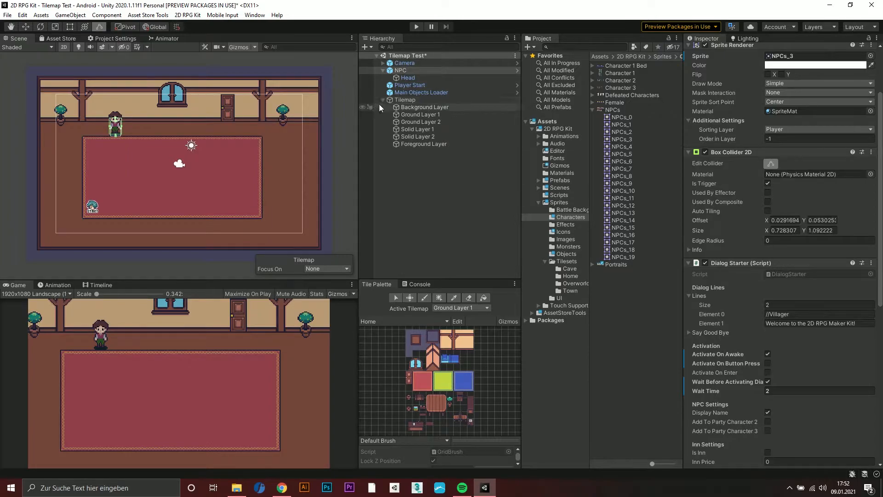
Restore the NPC's dialog to Activate On Button Press, disabling Activate On Awake and the wait before activation
scroll(759, 289, down, 3)
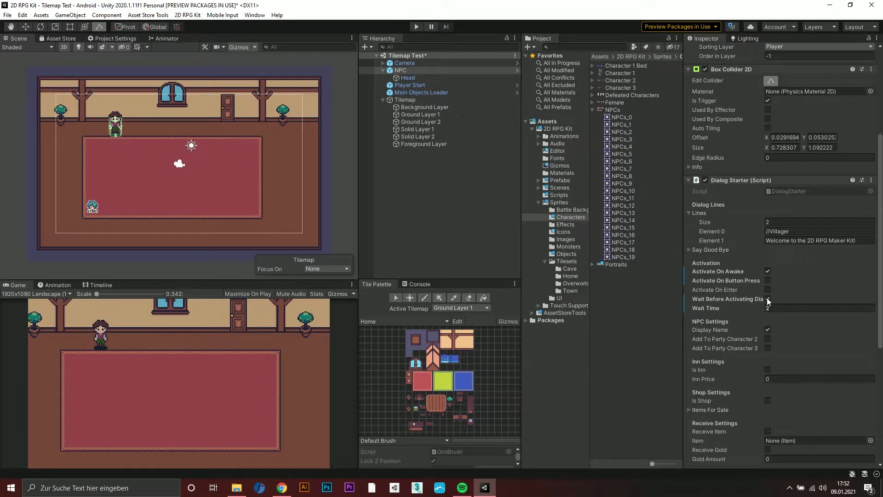
click(767, 299)
click(767, 271)
Open the Items prefabs folder, enable Receive Gold on the NPC and set its Gold Amount to 10
scroll(772, 277, down, 8)
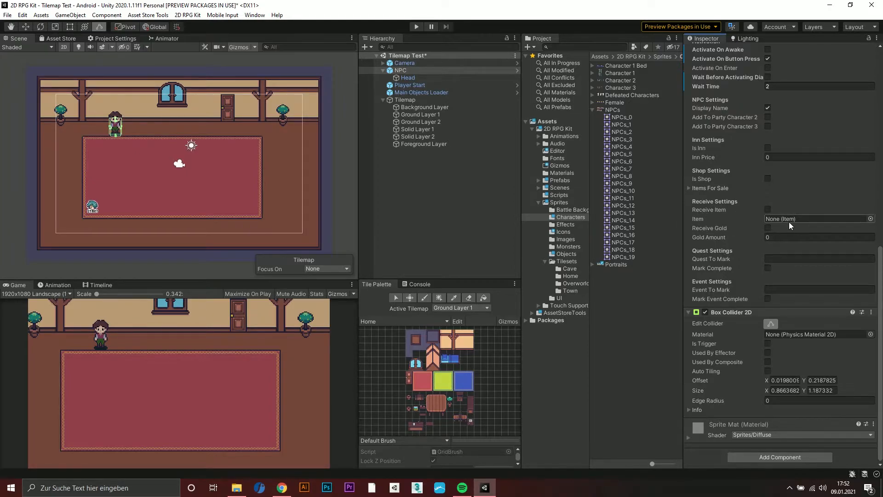
click(538, 181)
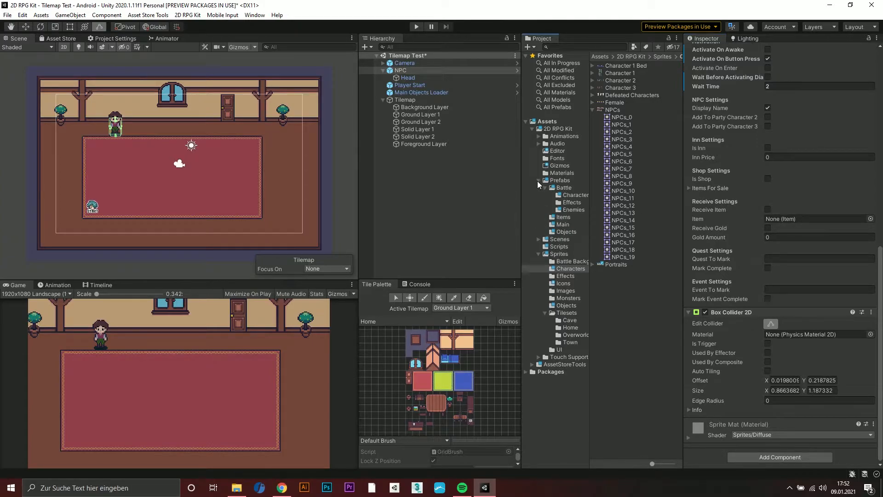
click(557, 217)
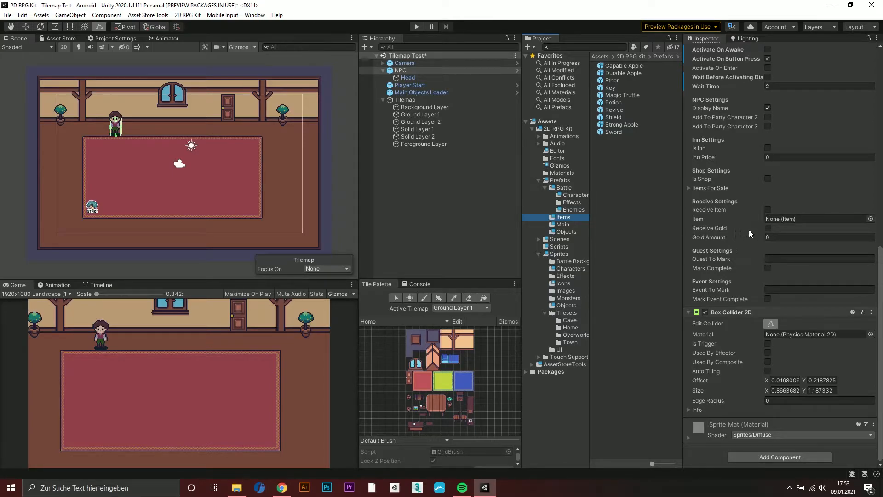
click(767, 228)
click(776, 237)
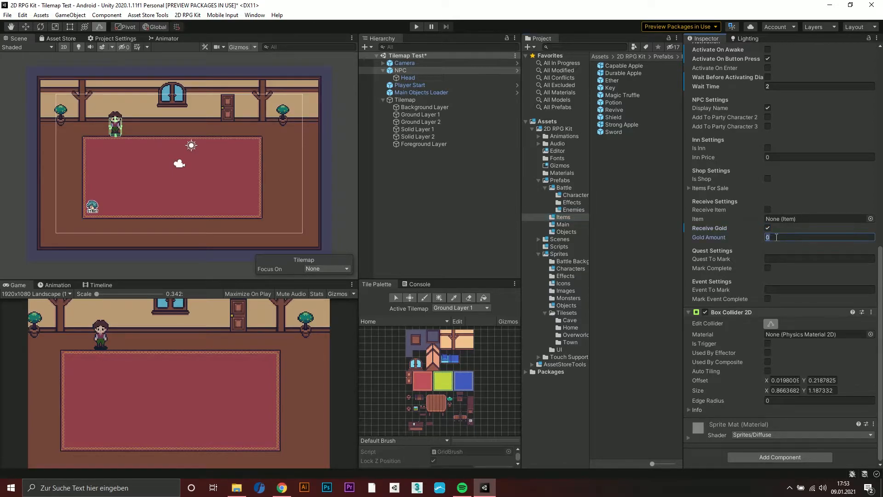
text(10)
Play the scene and compare the party's gold in the game menu before and after talking to the villager
click(417, 26)
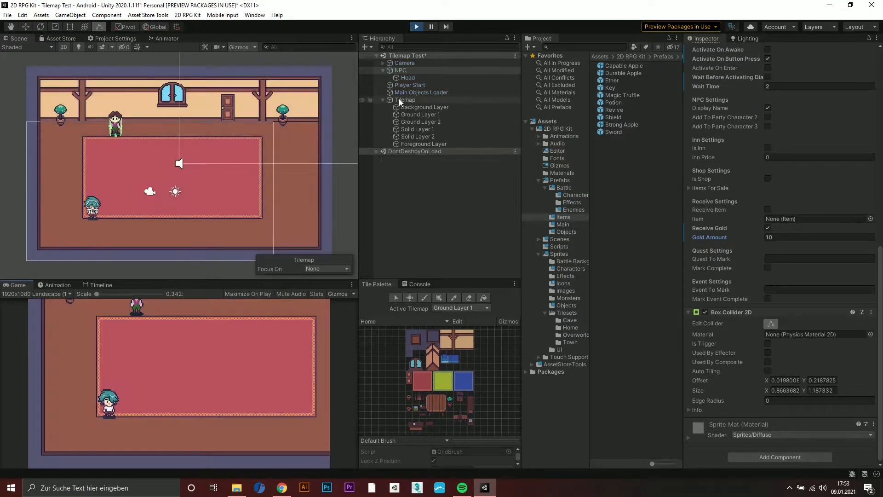
key(Escape)
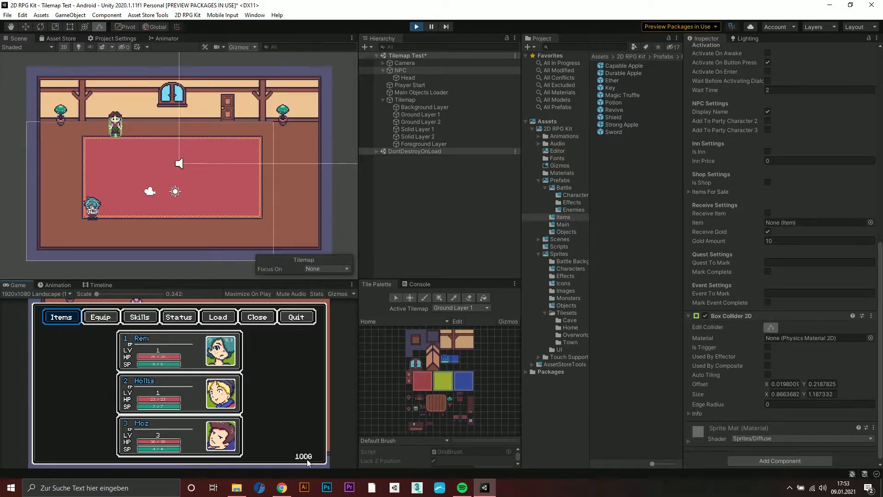
key(Escape)
key(Right)
key(Up)
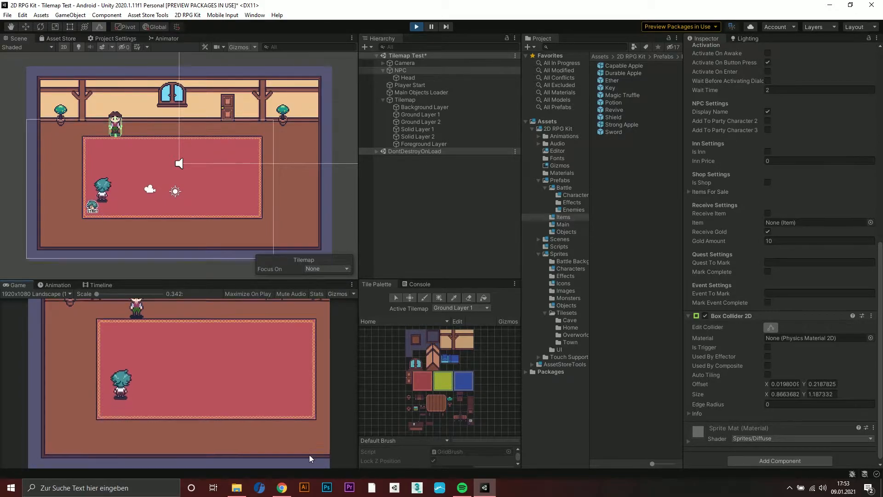
key(Right)
key(space)
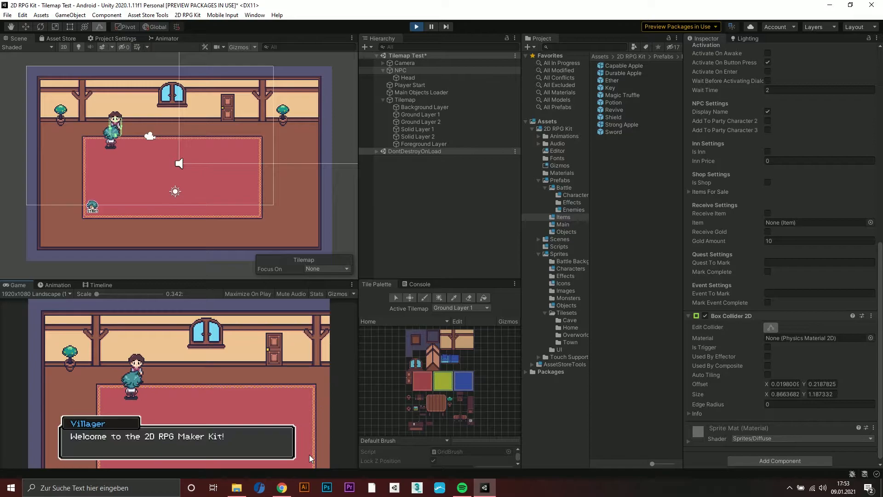
key(space)
key(Escape)
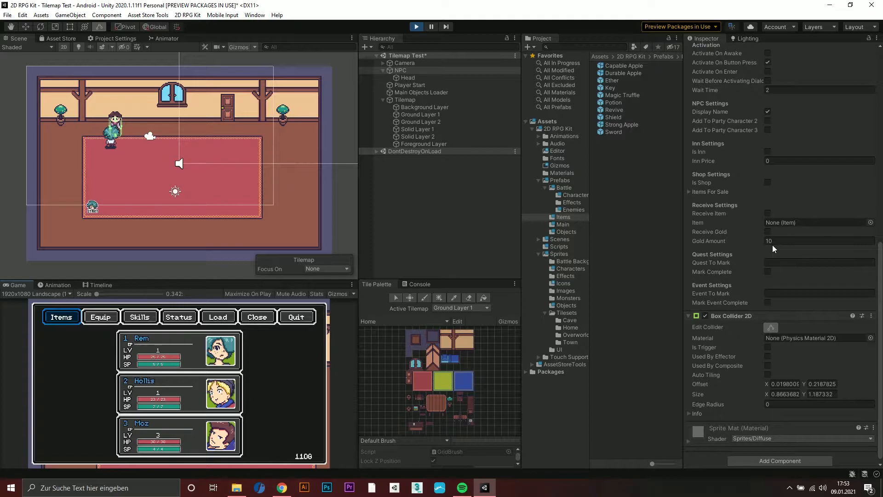
Talk to the villager a second time and check the gold in the game menu again
right_click(315, 367)
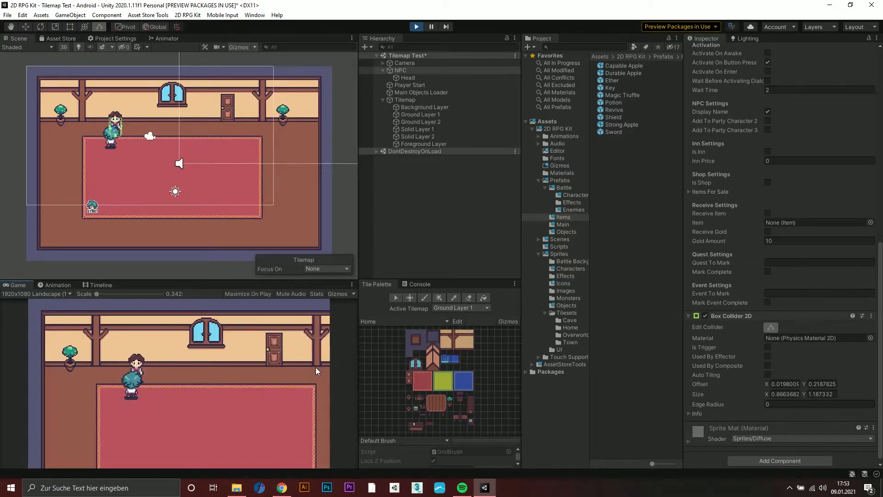
click(315, 367)
click(316, 367)
right_click(316, 367)
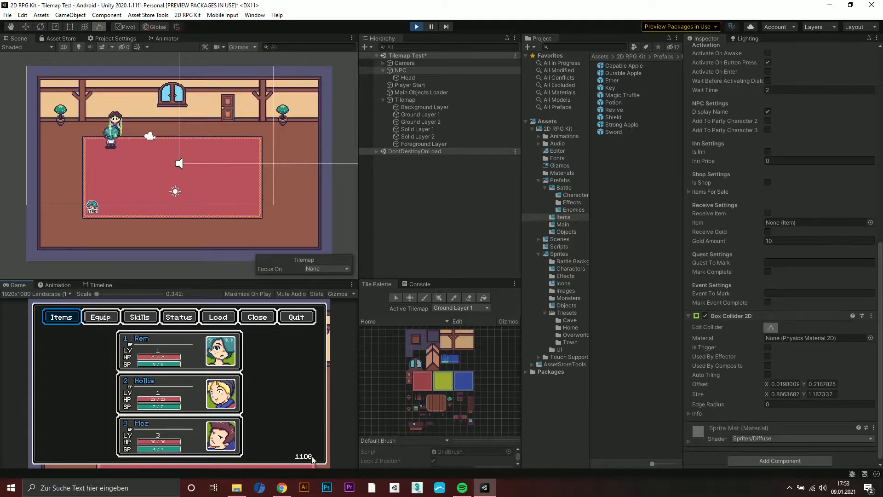
Stop the playtest, add a Shop Keeper object and place it beside the carpet's right edge at about X 6.62, Y -0.66
right_click(310, 438)
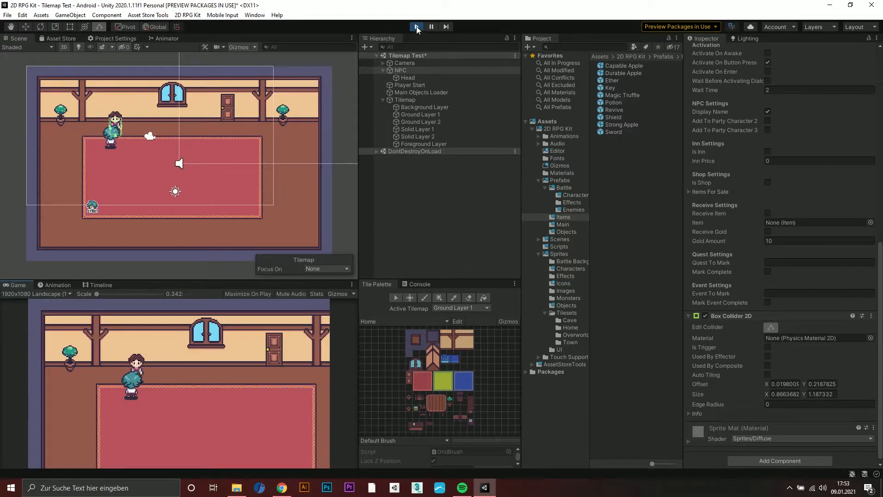
click(417, 26)
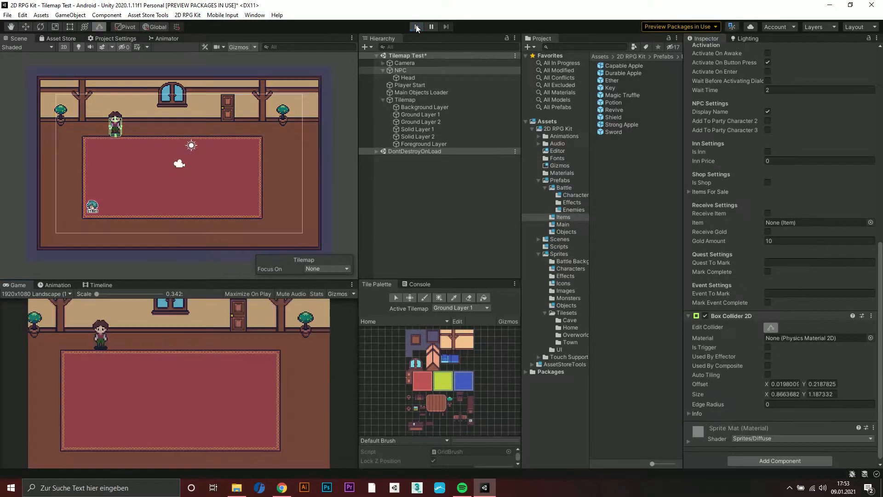
right_click(429, 174)
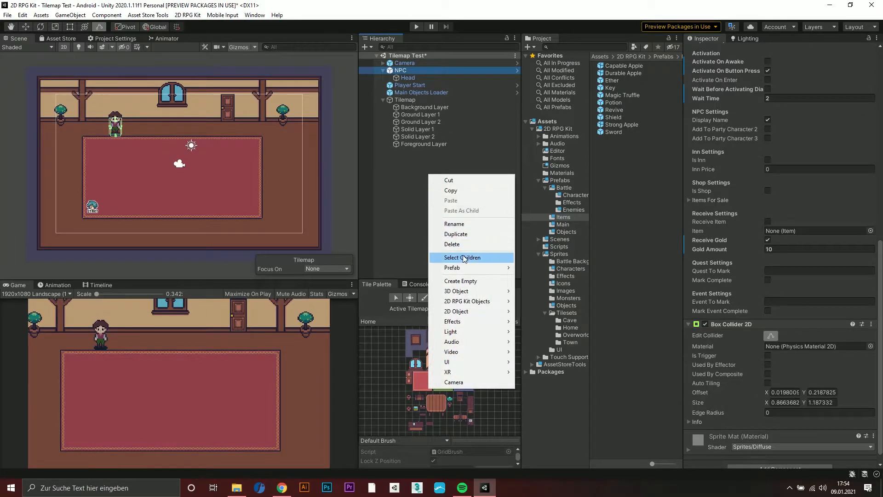
mouse_move(497, 304)
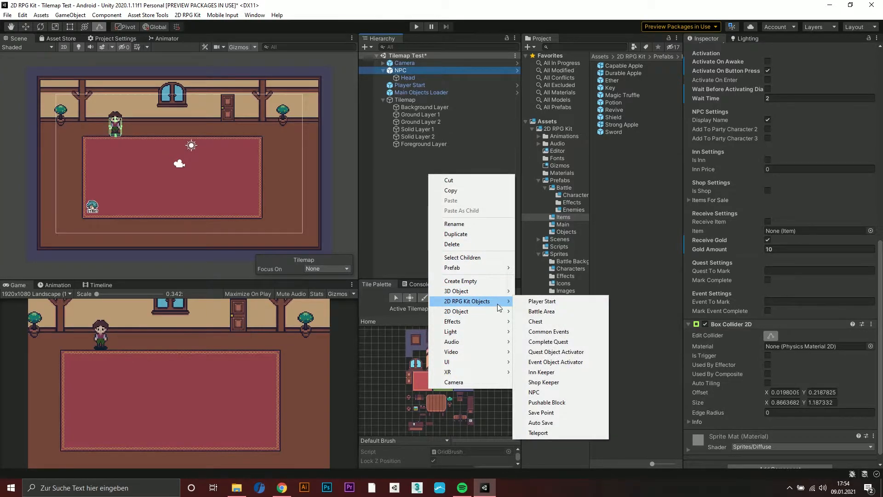
click(557, 383)
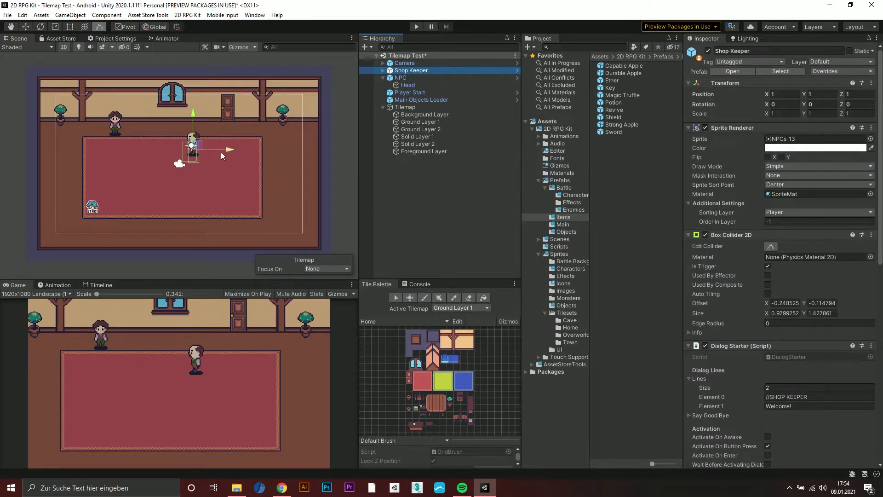
drag(200, 145, 277, 167)
Paint the tall desk tiles from the Home palette onto Solid Layer 1, directly in front of the shop keeper
scroll(471, 412, up, 4)
click(475, 419)
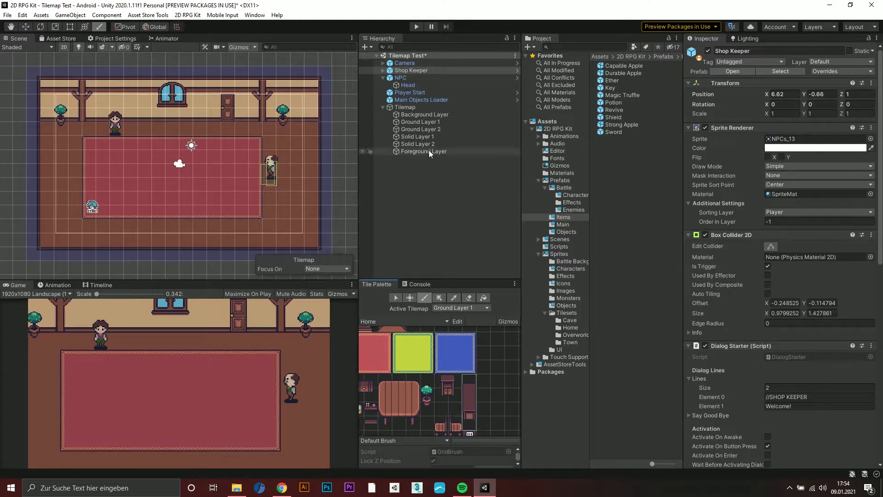
click(416, 138)
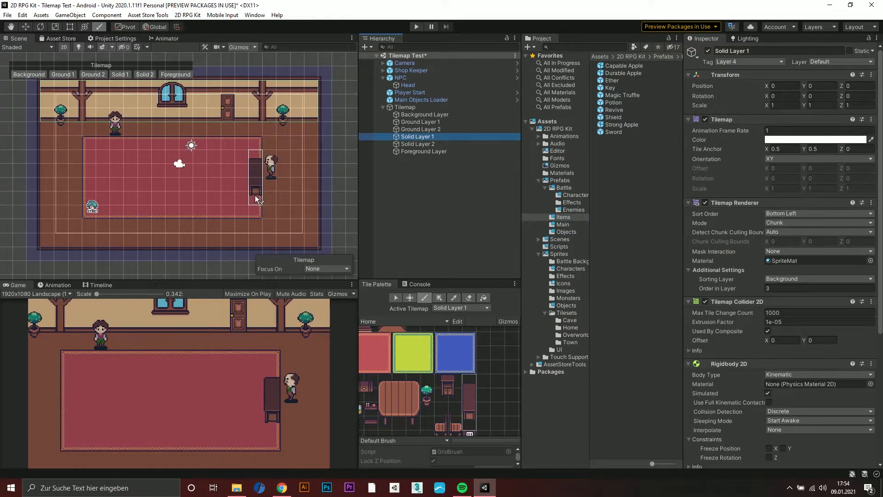
click(256, 197)
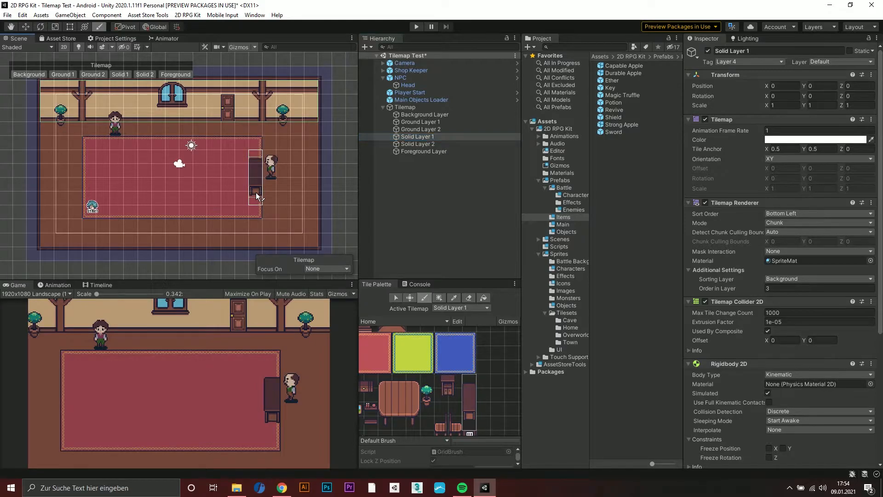
click(426, 220)
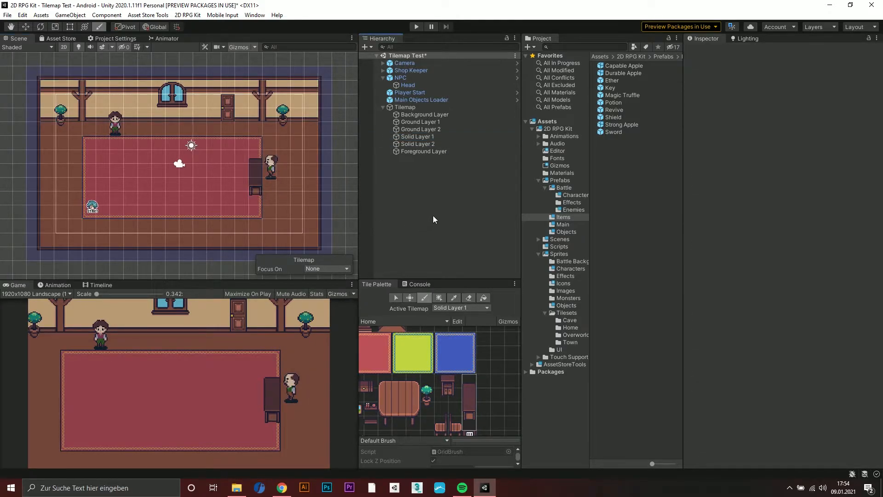
Examine the Shop Keeper's Dialog Starter settings, including its dialog lines and the expanded Items For Sale list
click(383, 78)
click(395, 70)
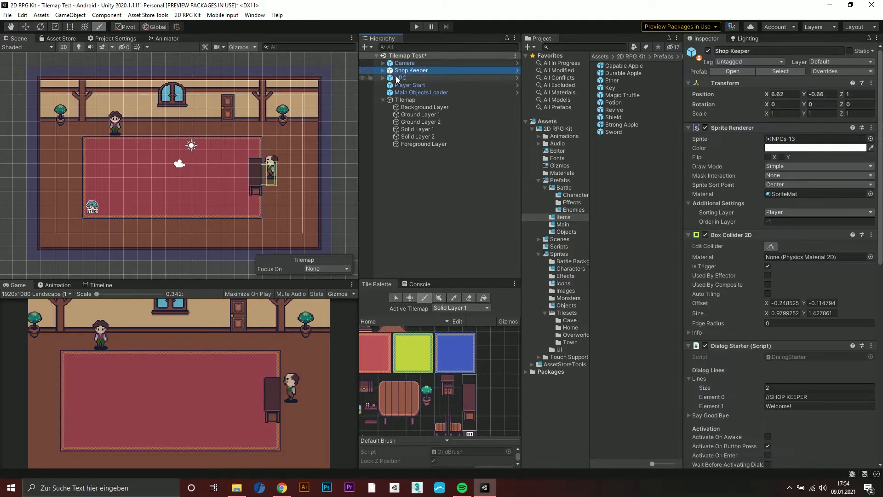
scroll(765, 262, down, 3)
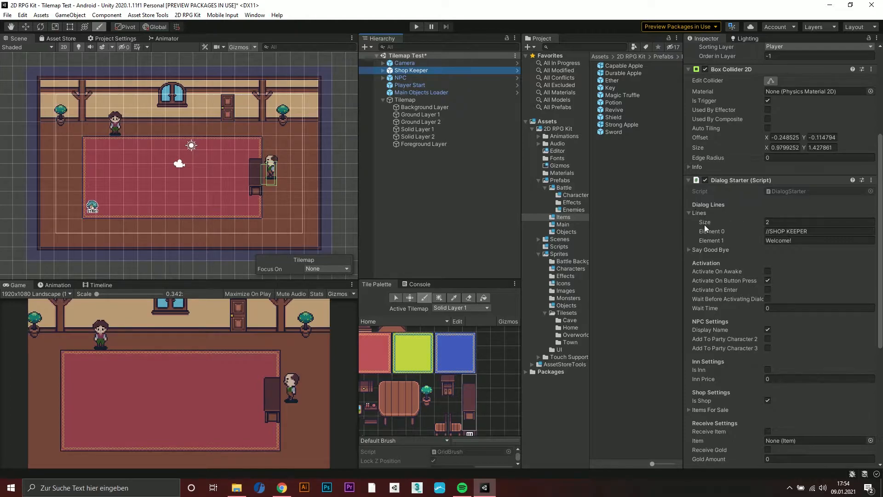
click(805, 232)
click(800, 241)
scroll(774, 277, down, 3)
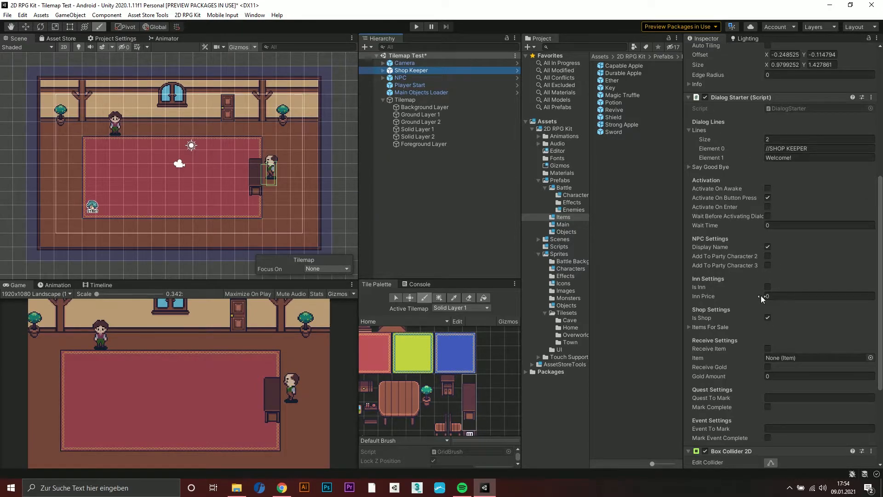
click(688, 327)
scroll(710, 286, down, 6)
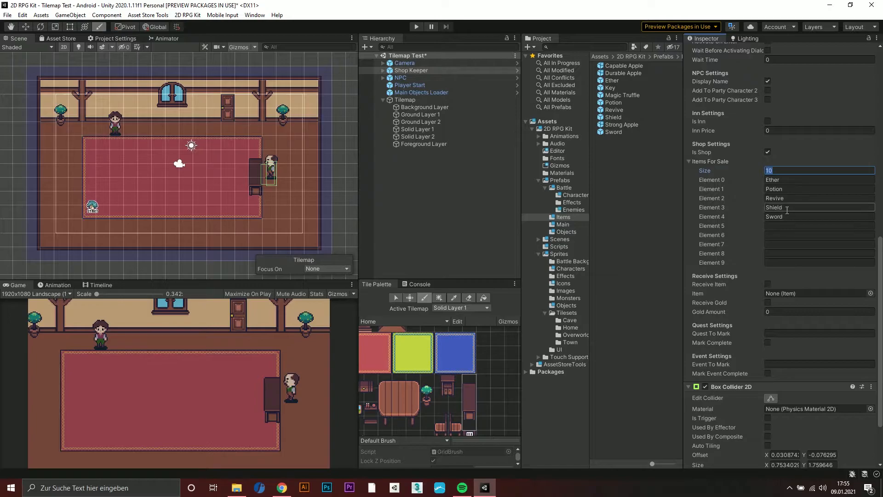
Open the Sword prefab in the Items folder and check its item name and details
click(569, 217)
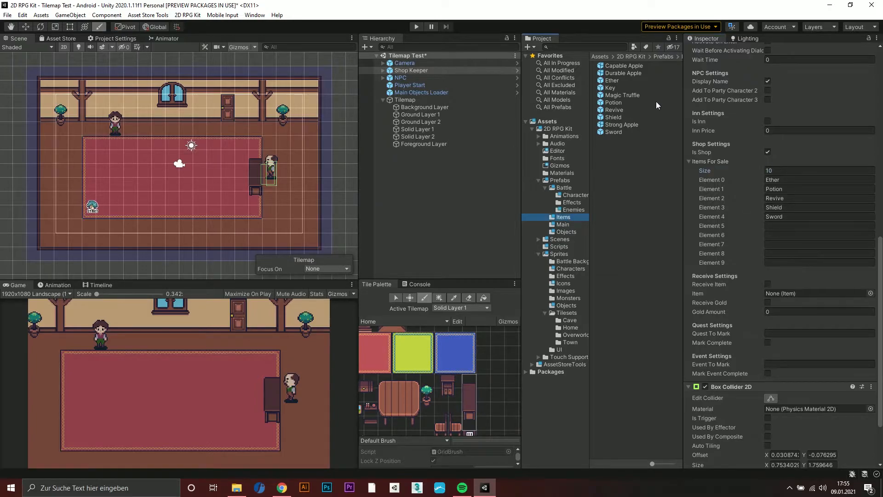
click(616, 132)
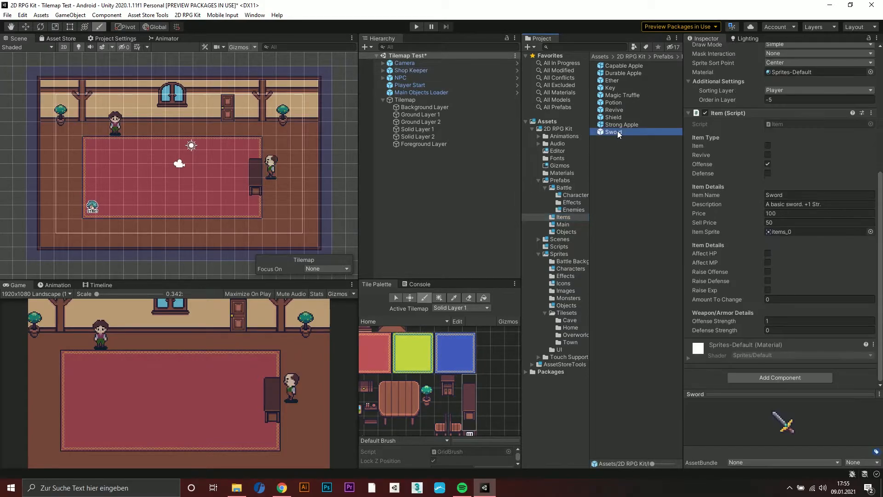
click(764, 195)
scroll(763, 209, up, 3)
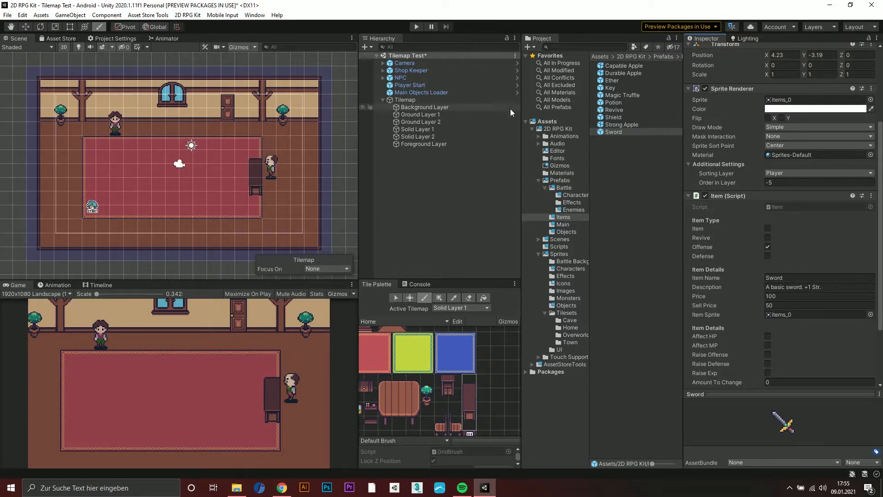
Compare the NPC's shop settings and Items For Sale list with those of the Shop Keeper
click(405, 78)
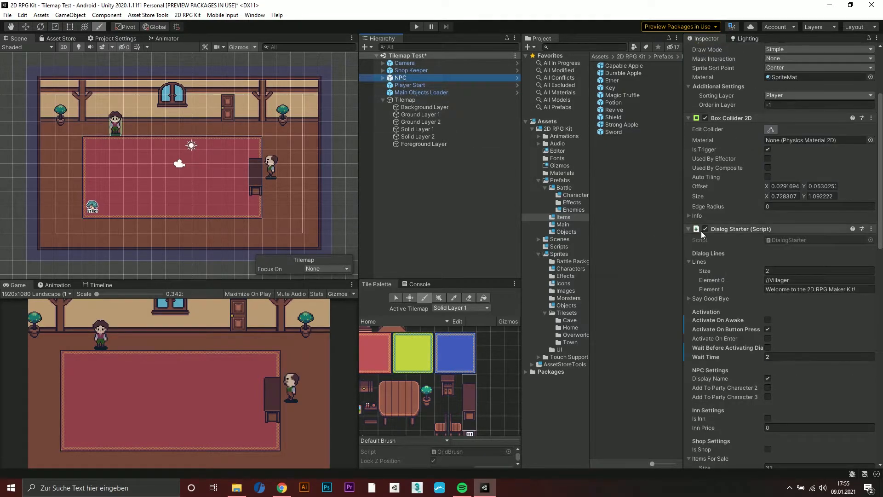
scroll(759, 255, down, 9)
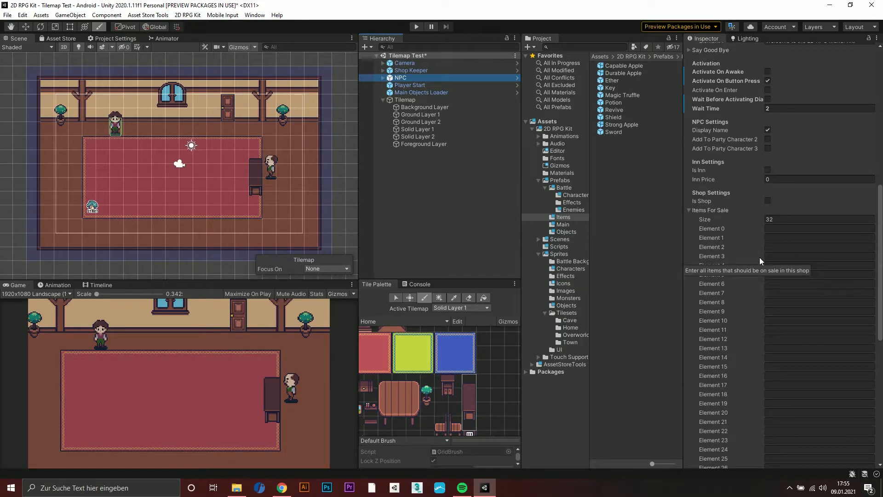
scroll(760, 258, up, 9)
click(416, 70)
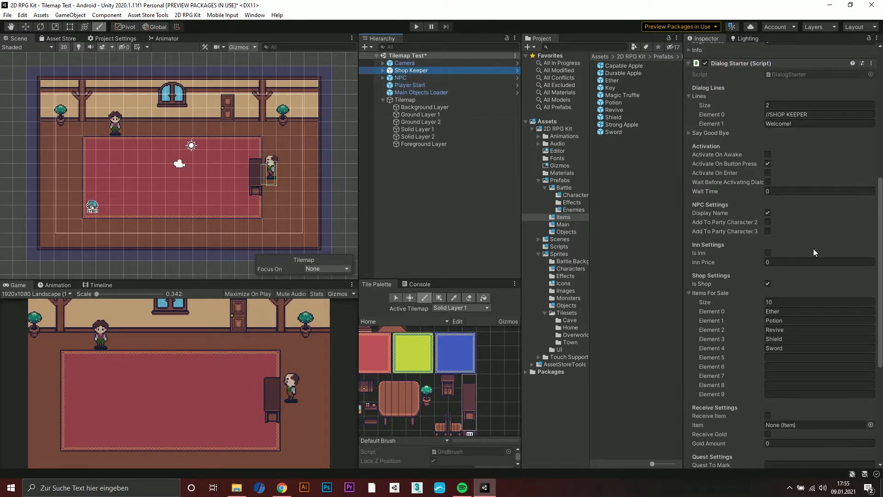
scroll(812, 248, down, 3)
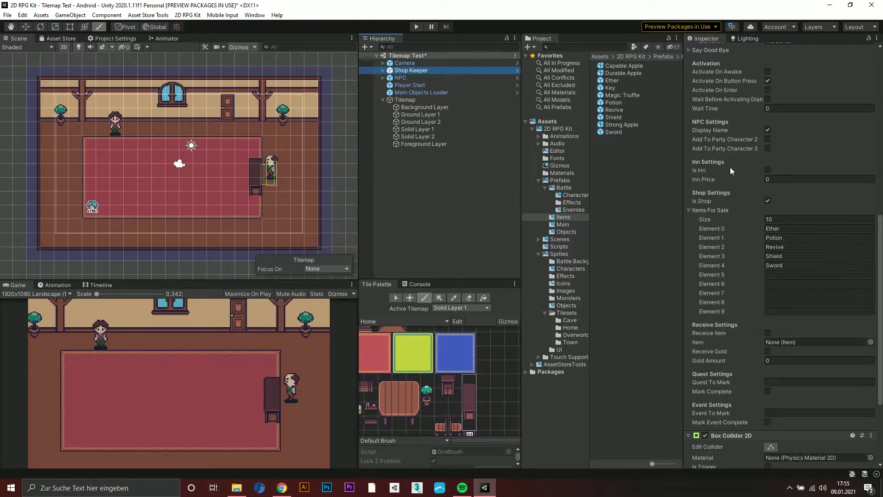
Play the scene and walk the player up to the desk in front of the shop keeper
click(419, 26)
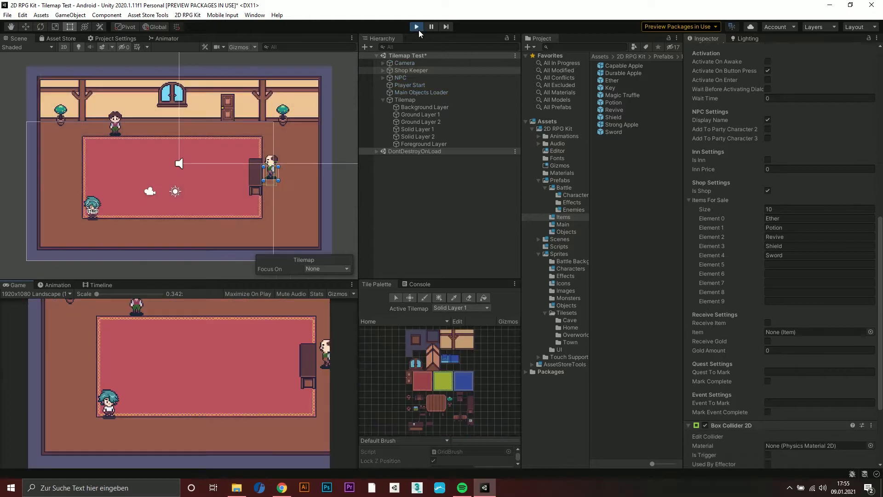
key(Right)
key(Up)
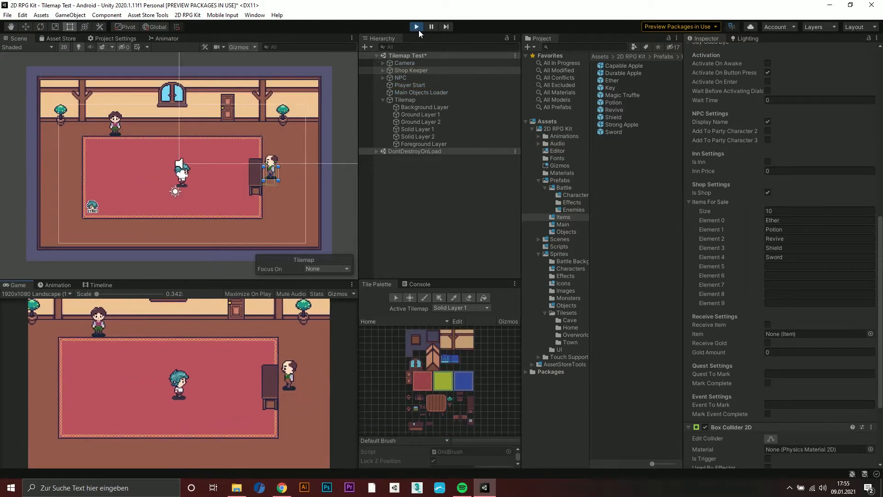
key(Up)
key(Right)
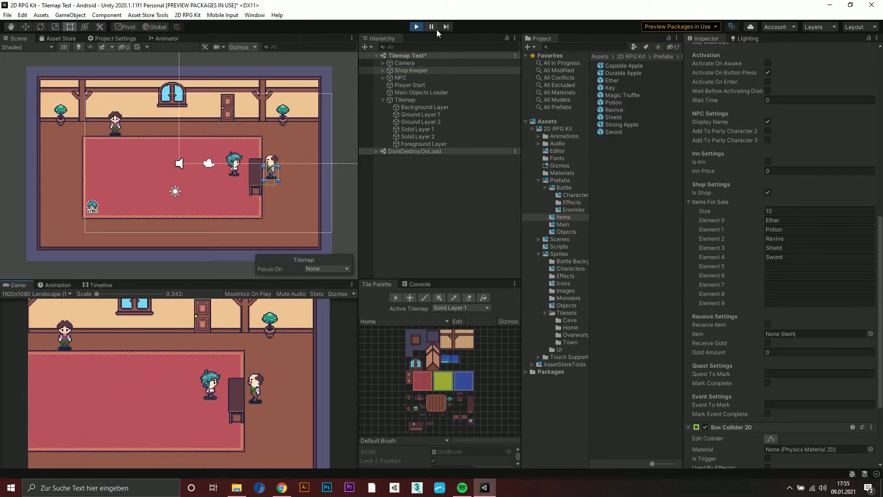
While the scene is playing, extend the Shop Keeper's trigger collider across the desk to a width of about 3.11
click(265, 164)
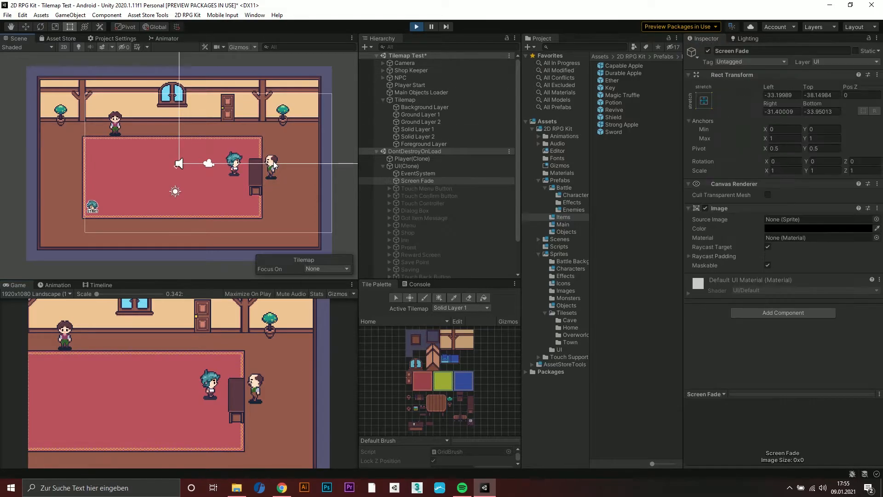
click(407, 73)
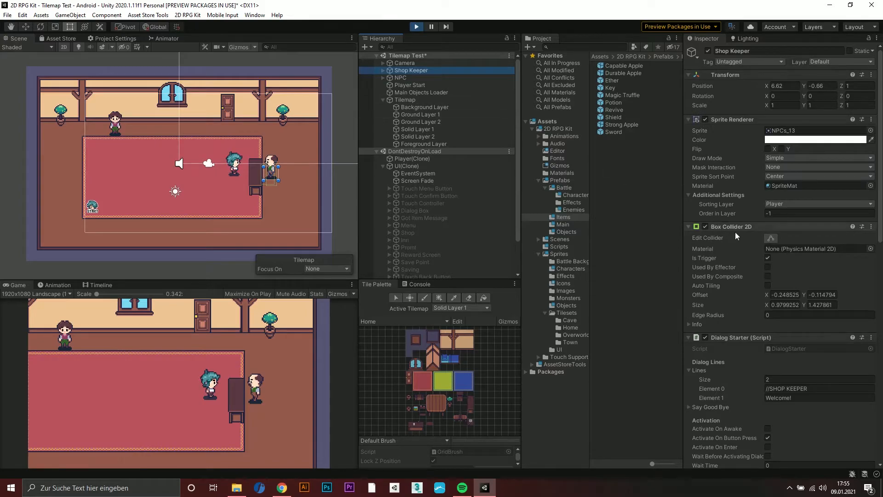
click(770, 238)
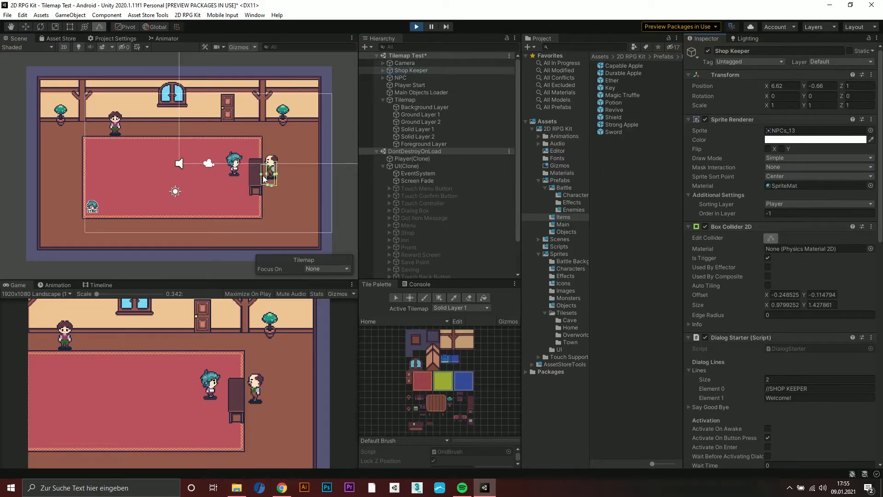
drag(261, 174, 232, 175)
Talk to the shop keeper across the desk, open the Buy list and compare it with the Items For Sale entries
click(315, 320)
key(Right)
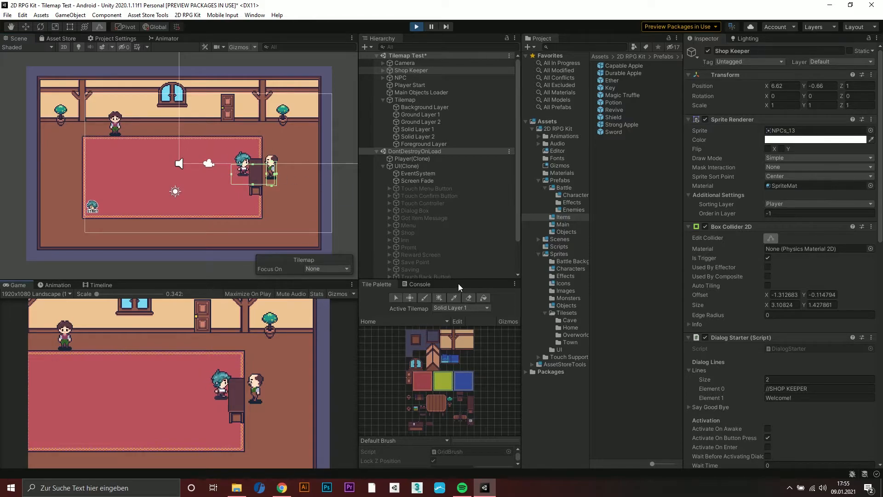
key(space)
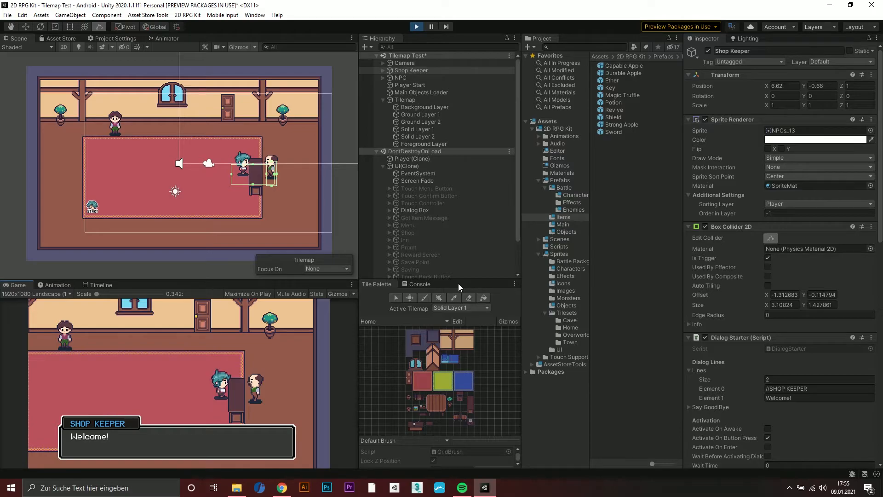
click(81, 439)
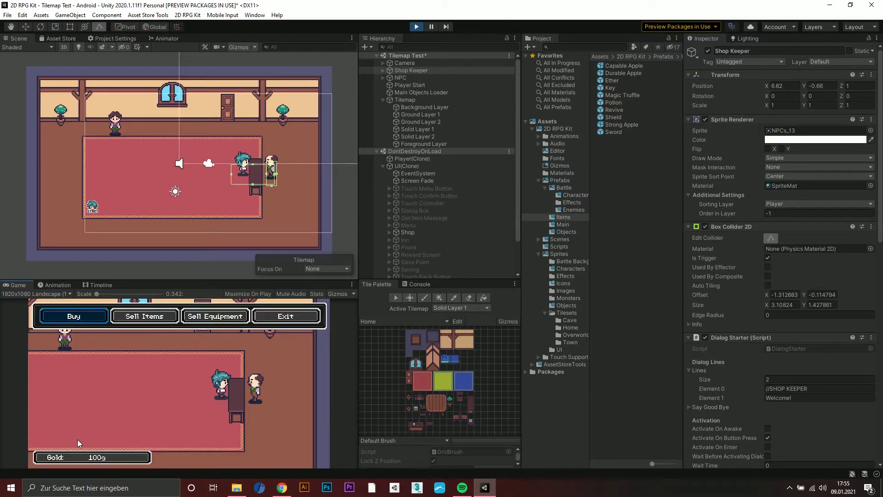
click(93, 321)
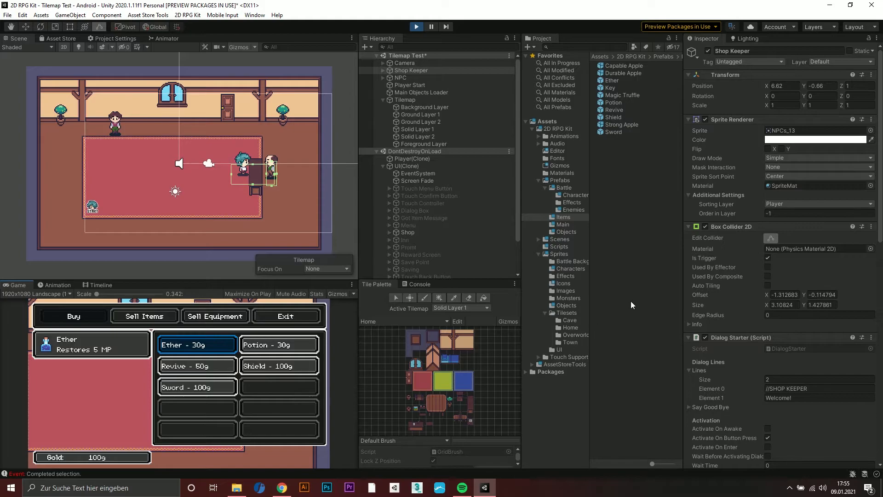
scroll(793, 286, down, 10)
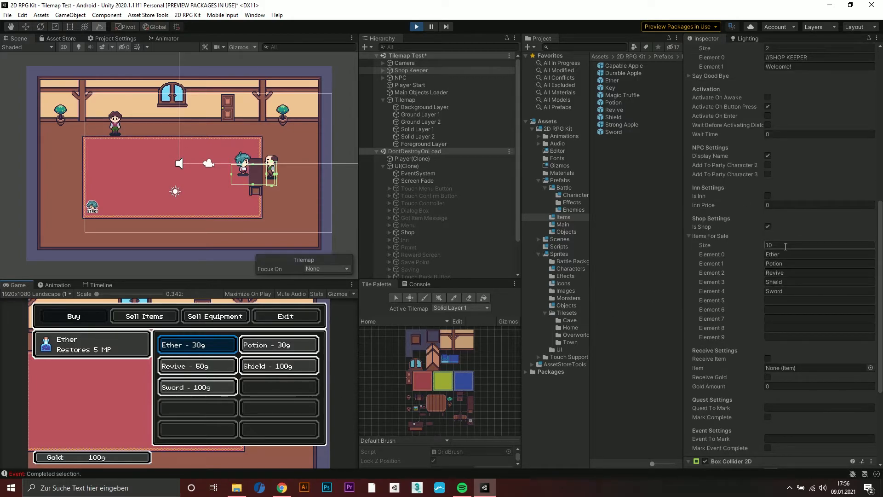
Check the shop's Sell Items and Sell Equipment lists, and stop the playtest
key(Escape)
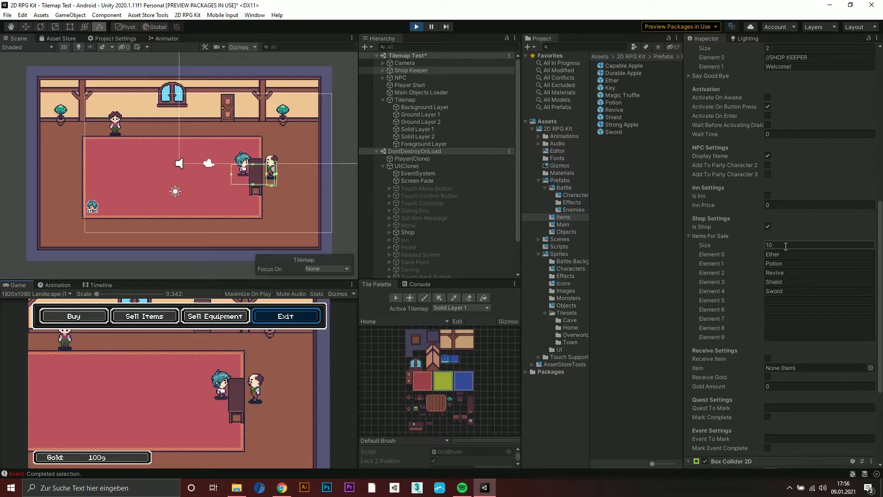
key(Left)
key(Left)
key(Return)
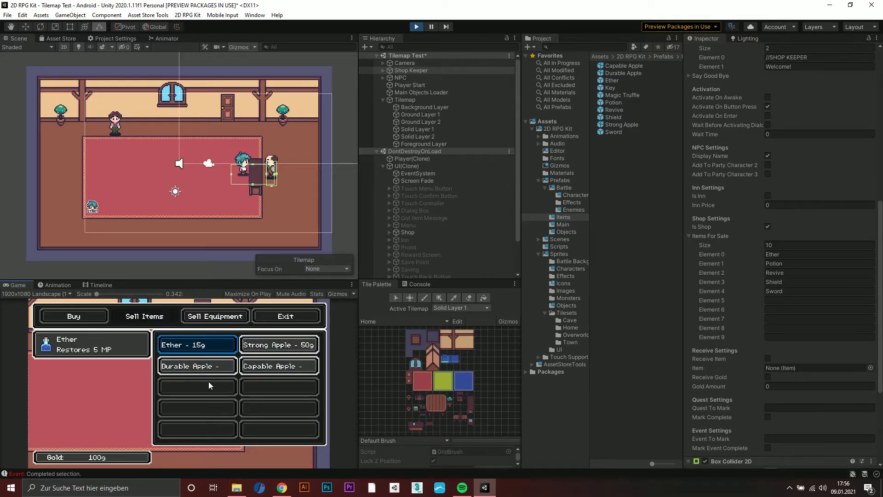
key(Escape)
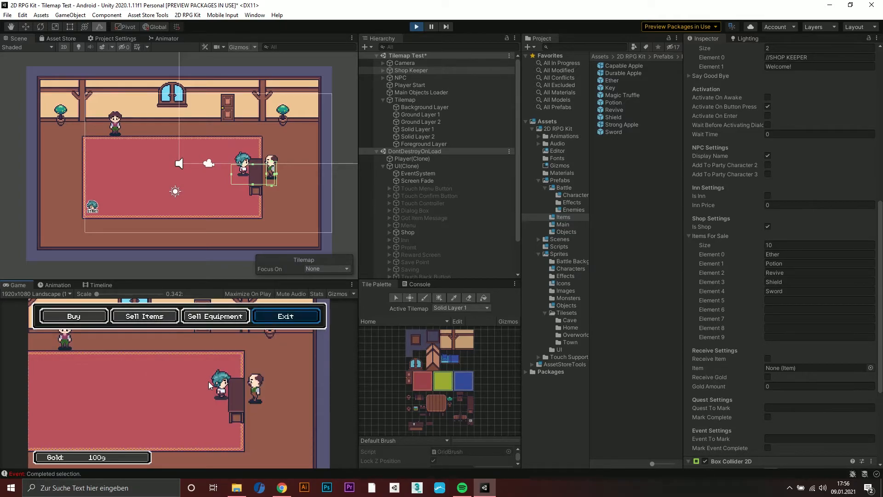
key(Left)
key(Return)
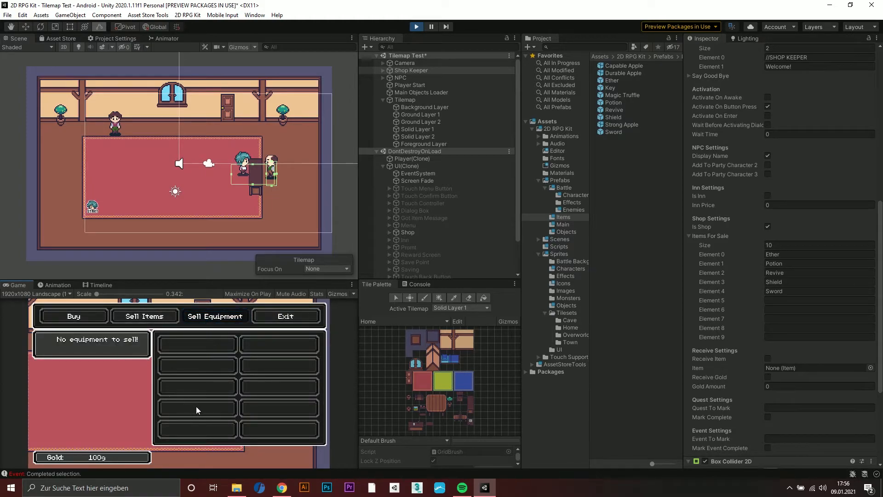
click(416, 27)
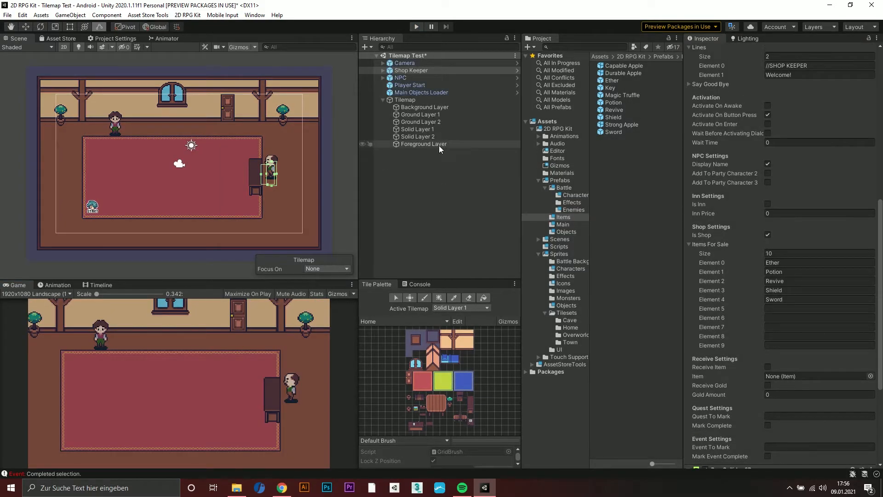
Add an Inn Keeper from the 2D RPG Kit objects and move it below the window, to about X -1.1, Y 2.43
right_click(426, 175)
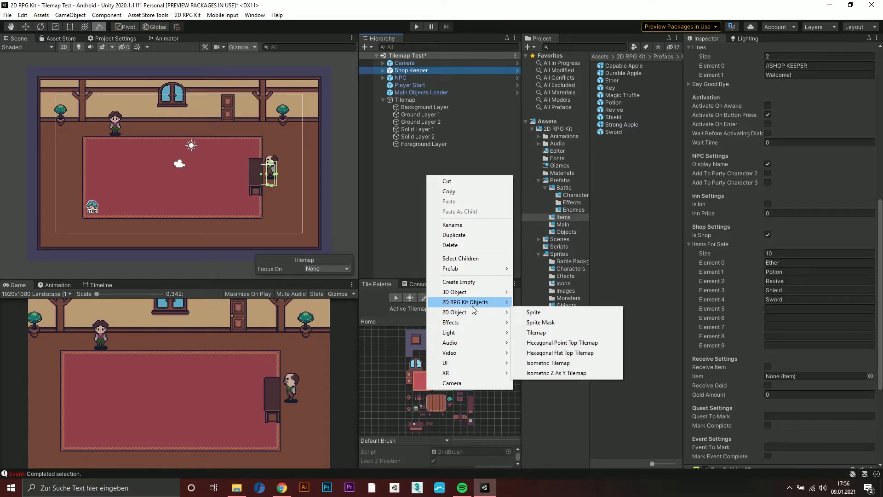
mouse_move(474, 304)
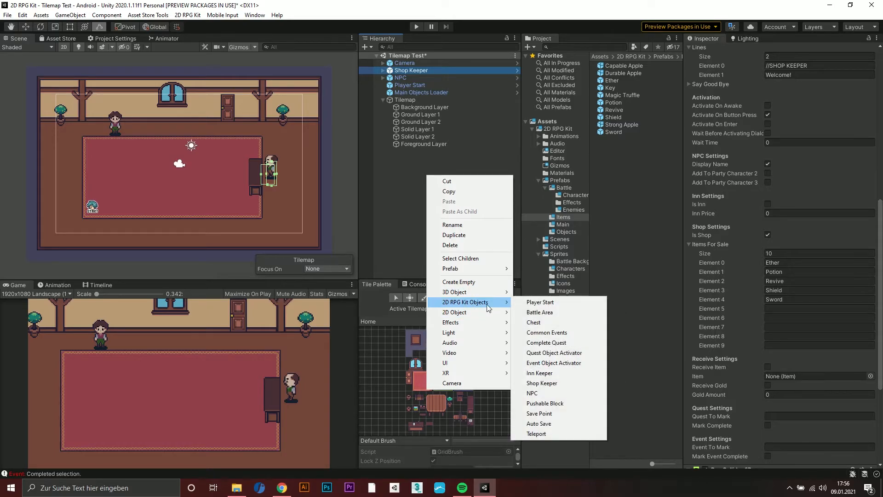
click(541, 373)
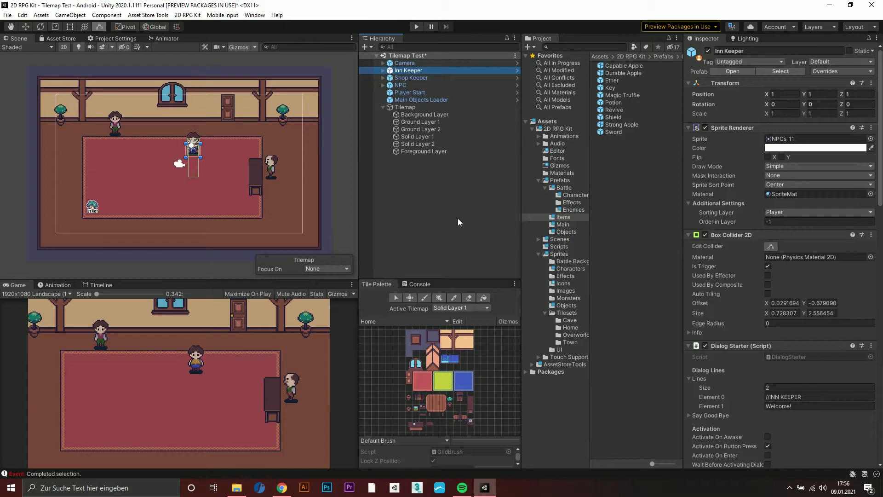
click(24, 26)
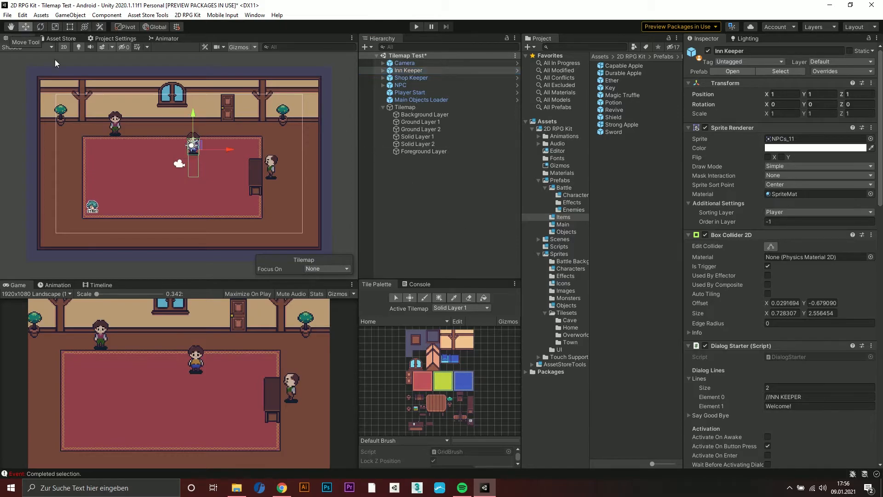
drag(193, 145, 167, 124)
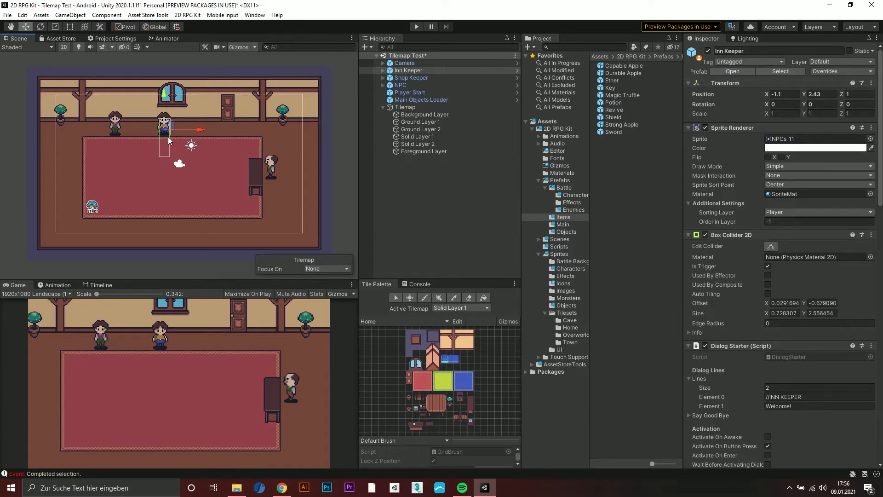
Paint the desk with the book from the Home tile palette onto Solid Layer 1, directly in front of the inn keeper
middle_drag(418, 430, 444, 370)
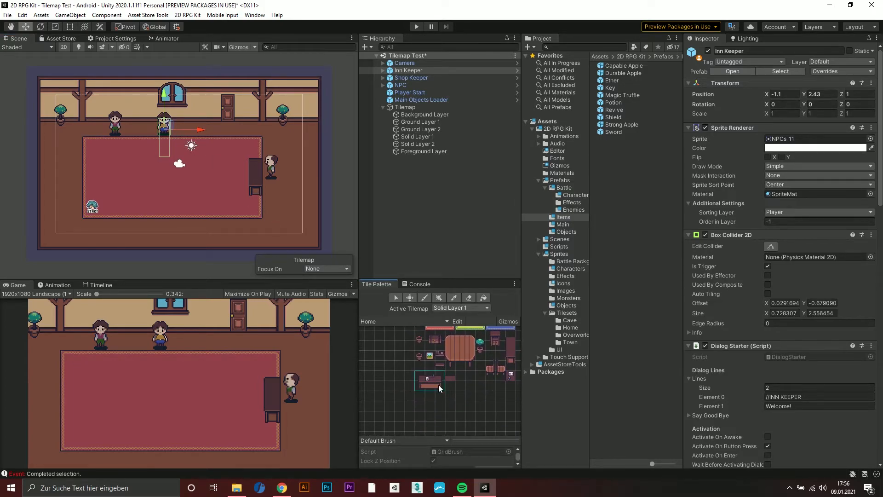
click(438, 384)
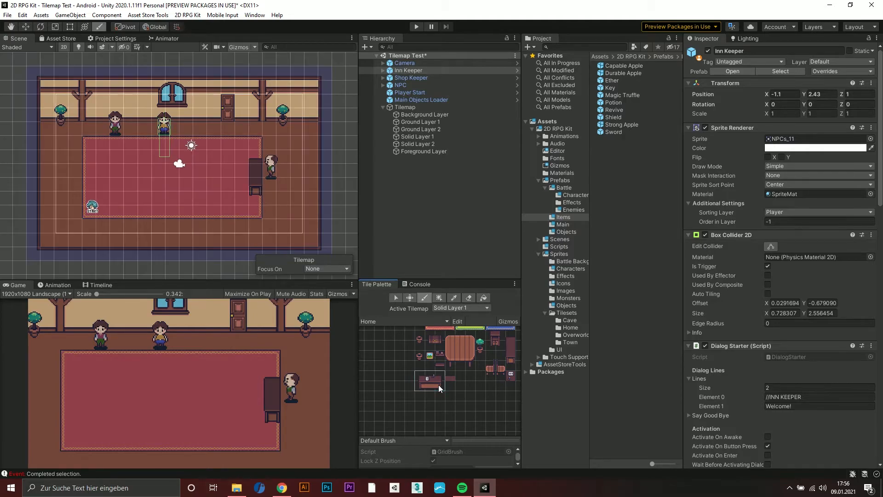
click(173, 150)
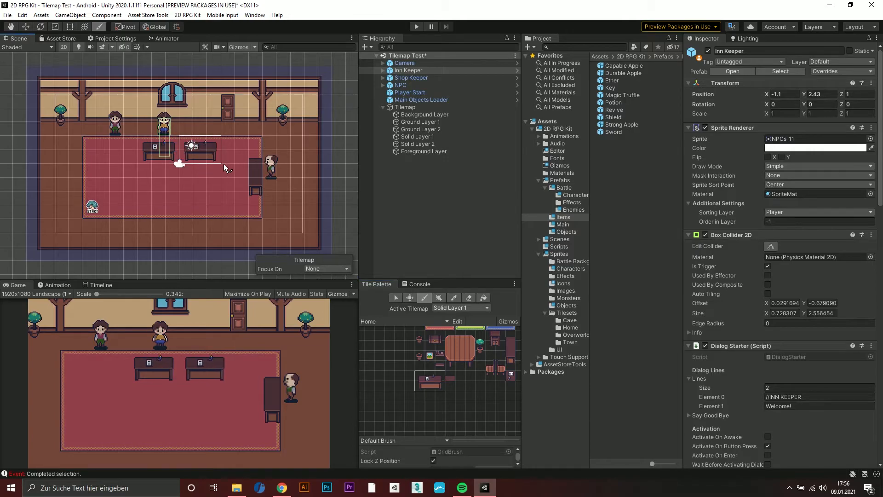
scroll(164, 139, up, 3)
middle_drag(239, 147, 233, 153)
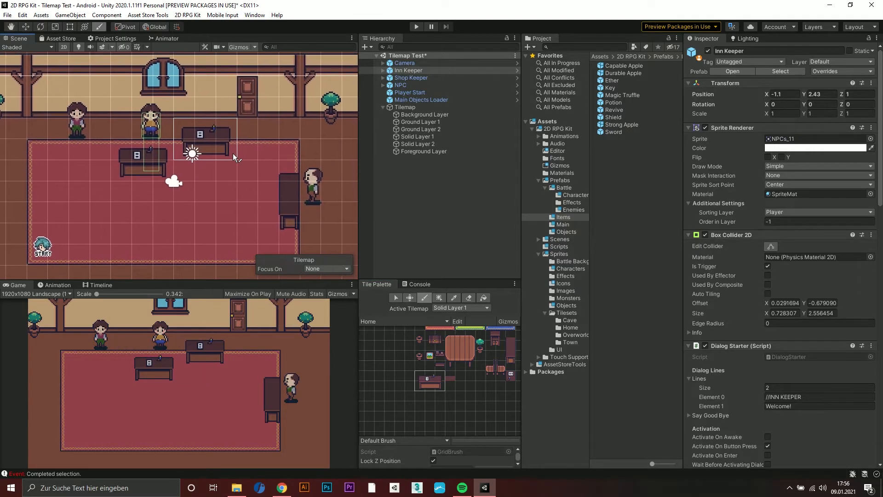
Extend the Inn Keeper's trigger collider downward past the desk to a height of about 3.55
click(772, 248)
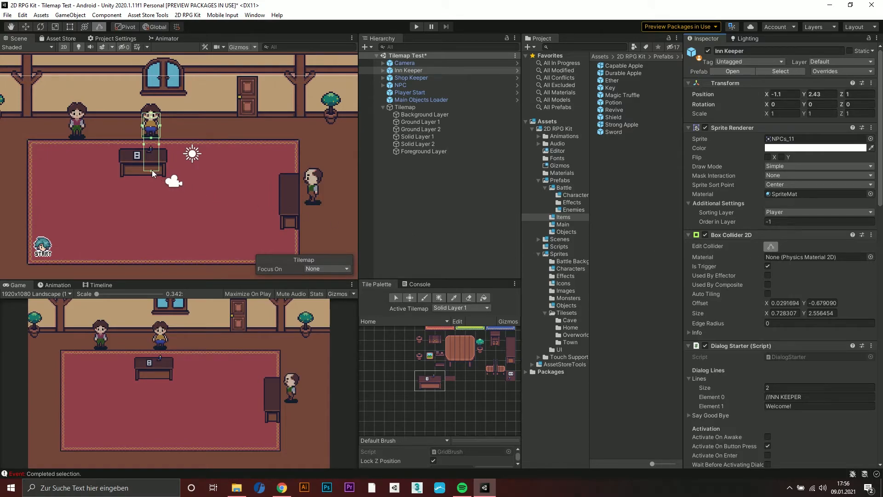
drag(151, 170, 151, 190)
scroll(188, 194, down, 5)
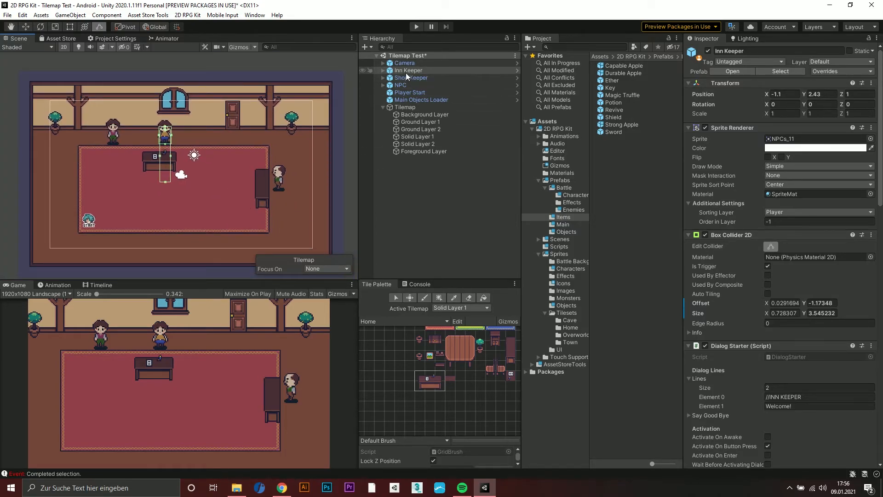
Review the Inn Keeper's dialog lines and inn price settings, and collapse the Items For Sale list
scroll(775, 236, down, 10)
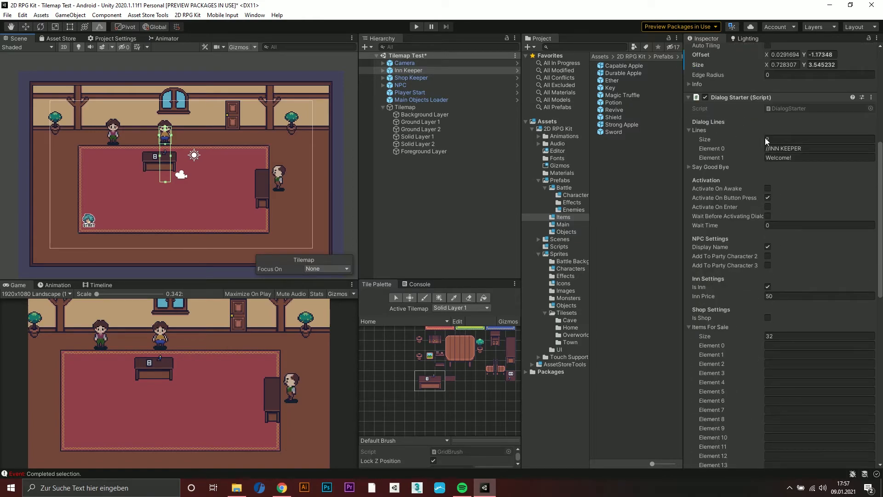
click(767, 150)
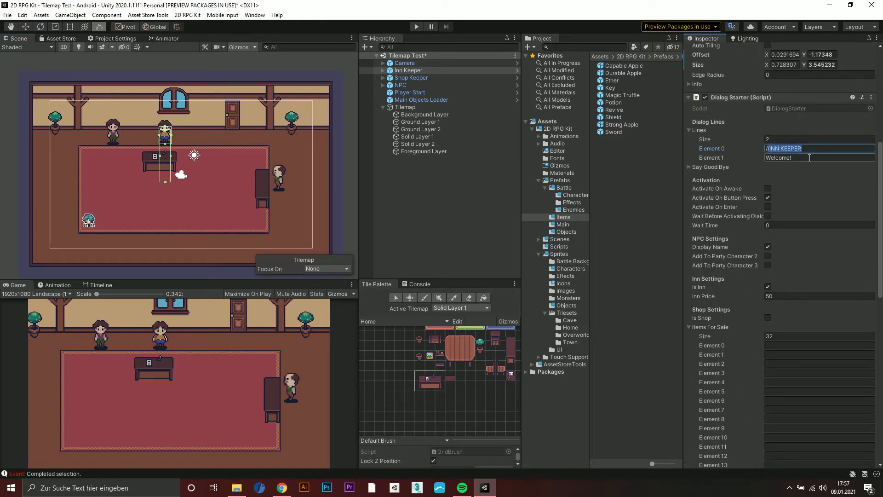
click(787, 159)
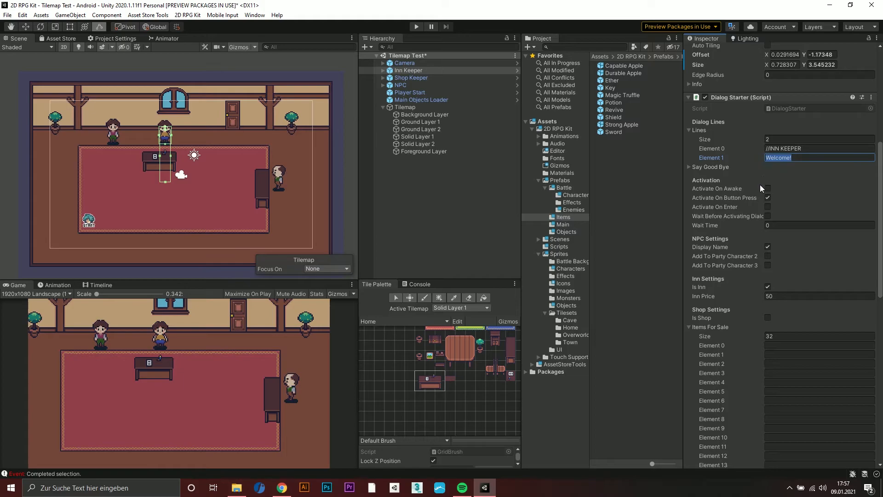
scroll(782, 202, down, 3)
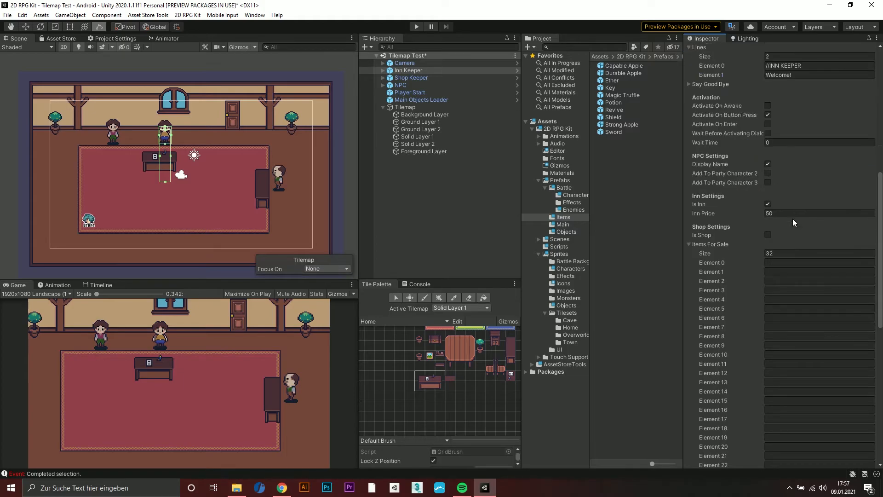
click(690, 242)
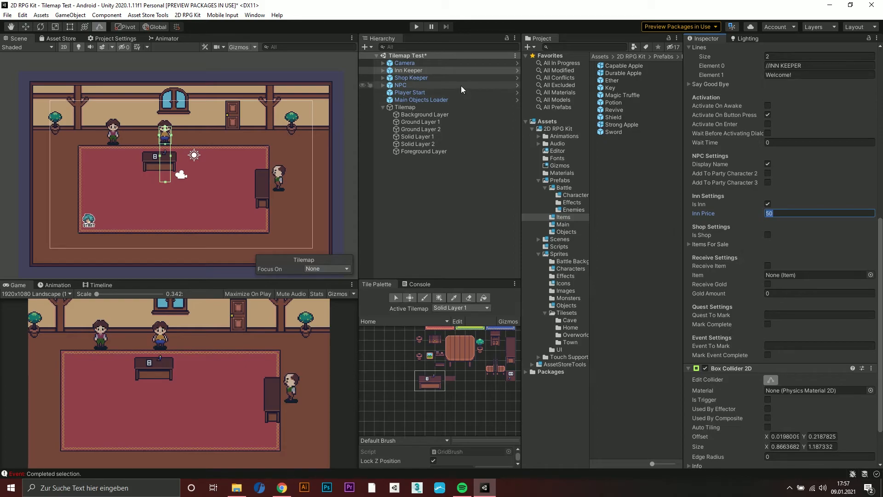
Play the scene and walk the player up to the desk in front of the inn keeper
click(416, 26)
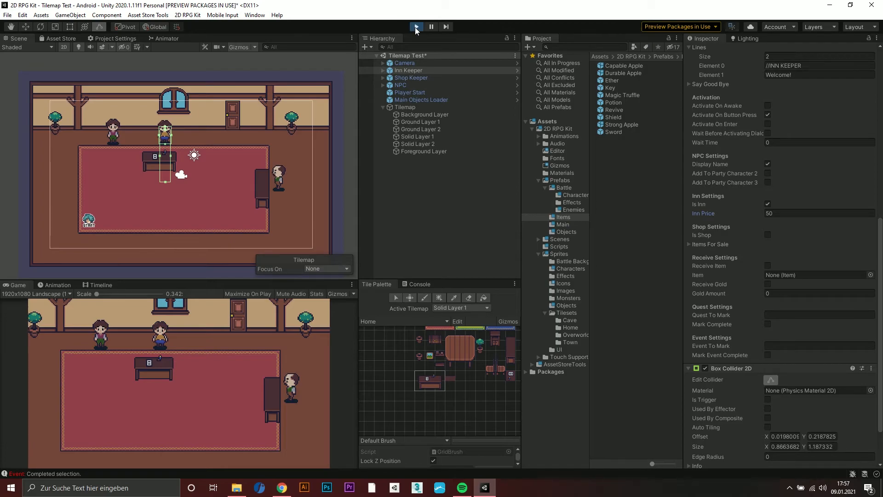
key(Right)
key(Up)
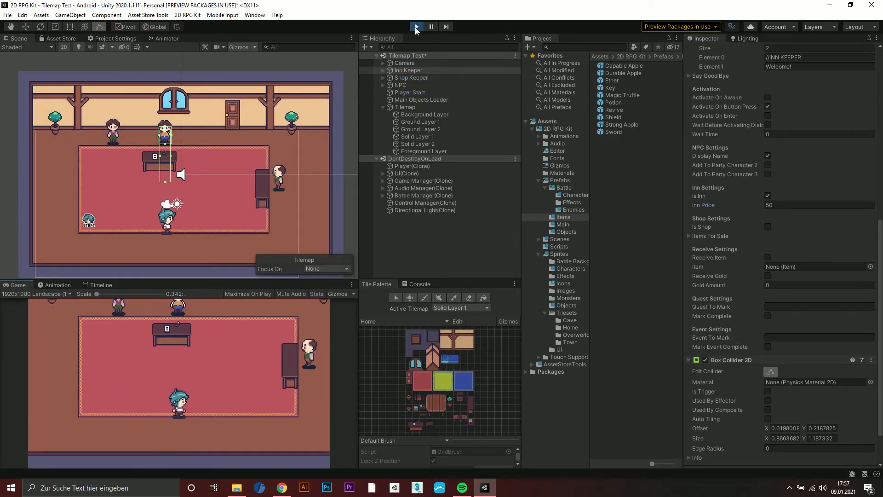
Talk to the inn keeper across the desk, choose Stay and accept the offer to stay for 50g
key(space)
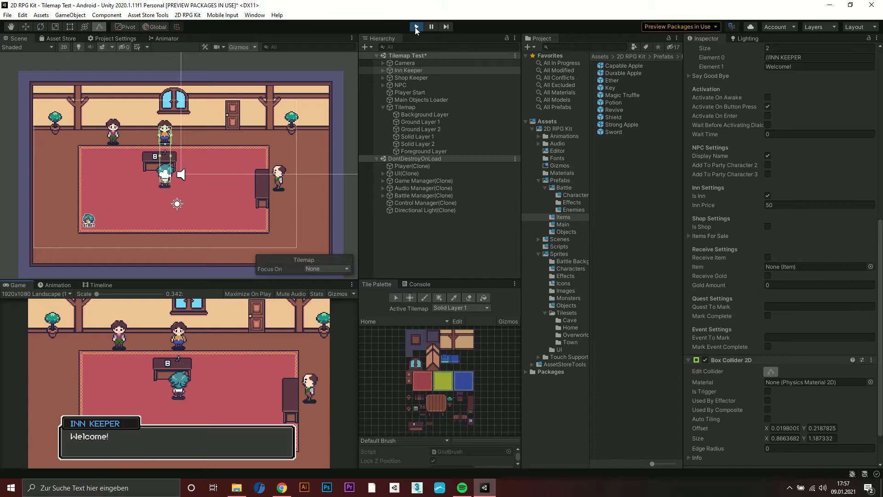
key(space)
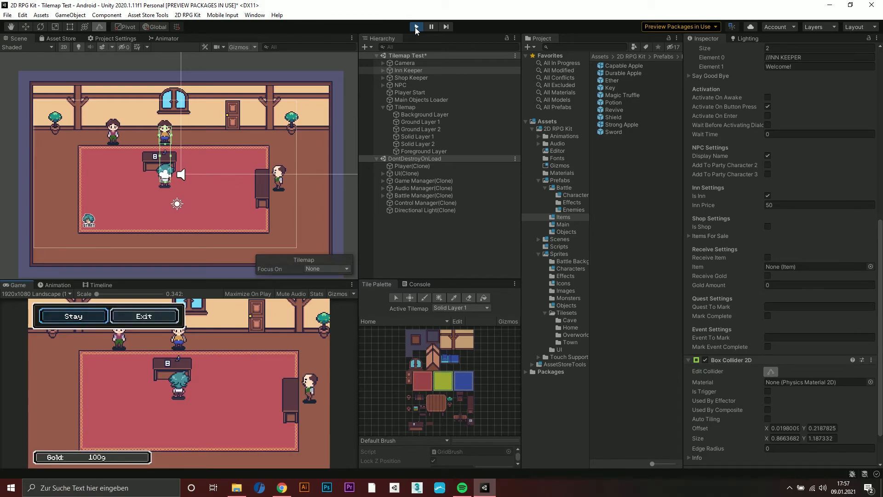
key(space)
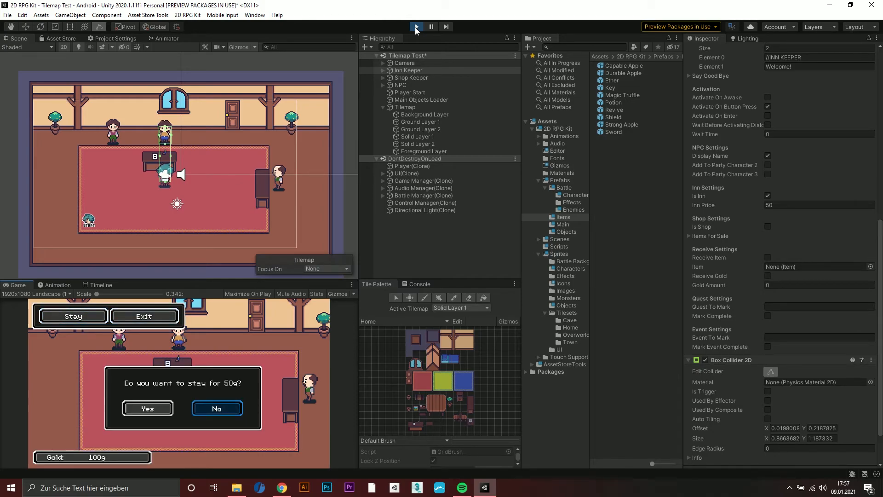
key(Left)
key(space)
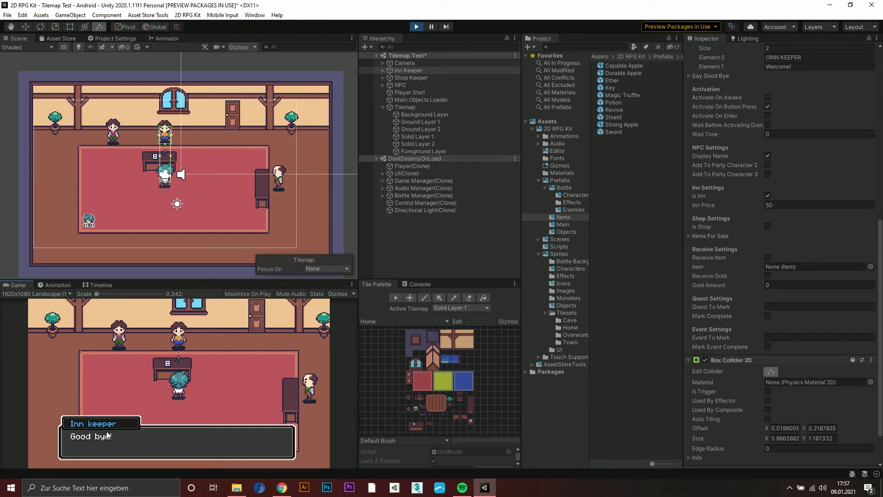
Compare the inn keeper's farewell message with the Say Good Bye entries in the Dialog Starter, and dismiss the message
scroll(804, 193, up, 3)
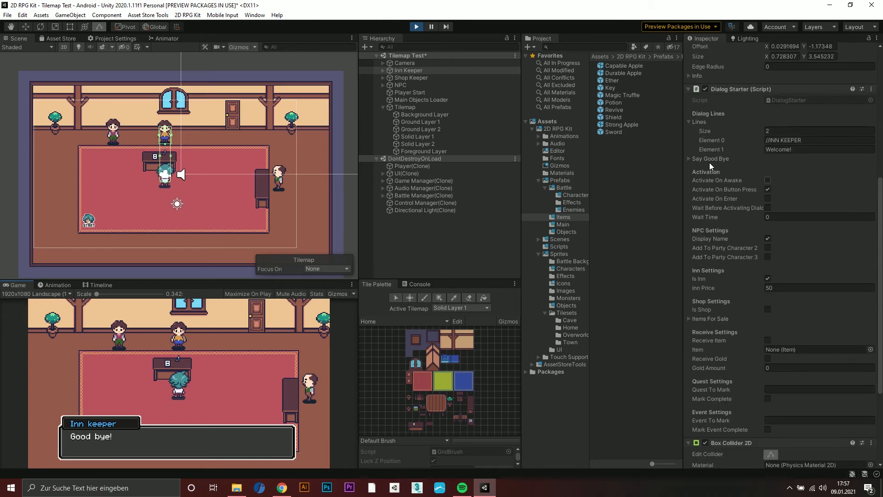
click(689, 159)
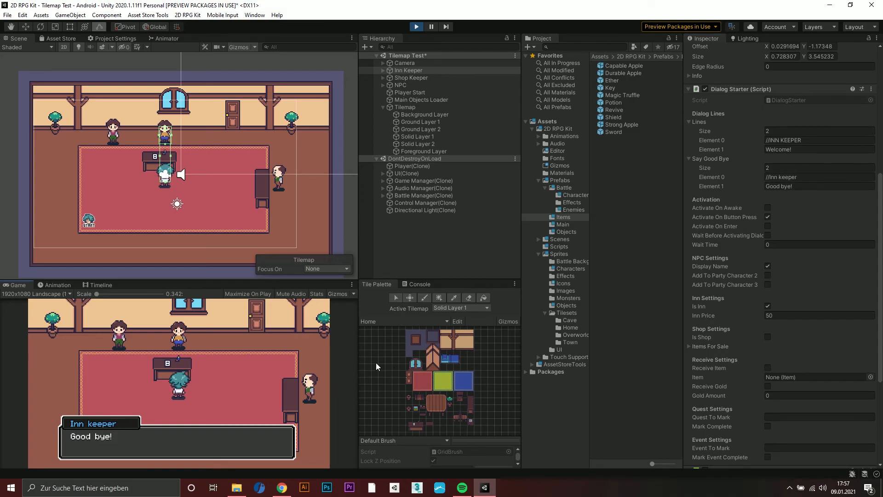
key(Return)
Open the in-game menu to check the party's health and remaining gold, and stop the playtest
key(Escape)
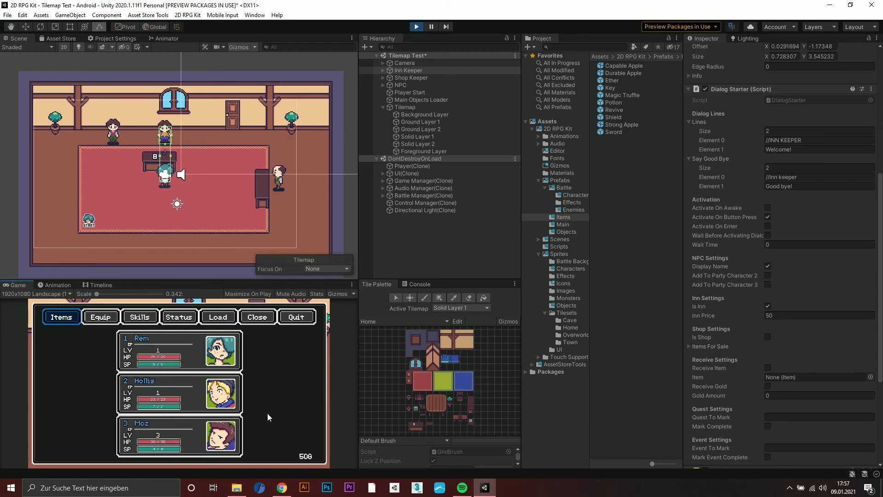
click(416, 27)
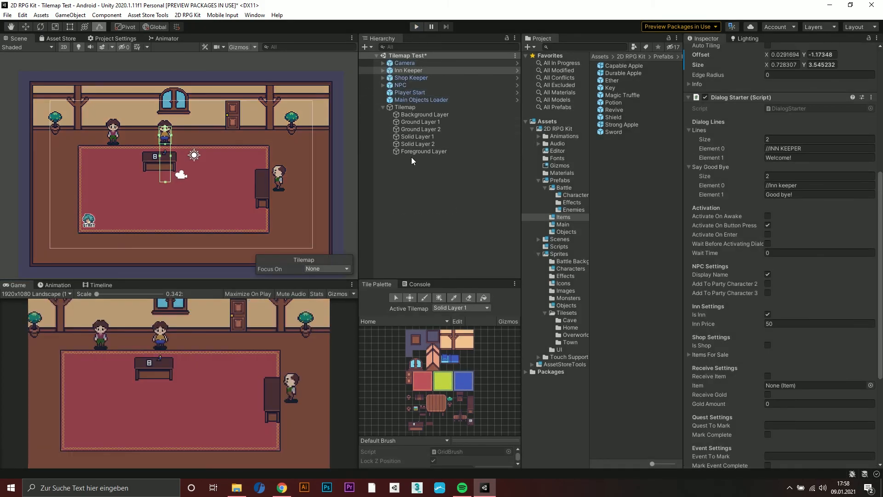
key(q)
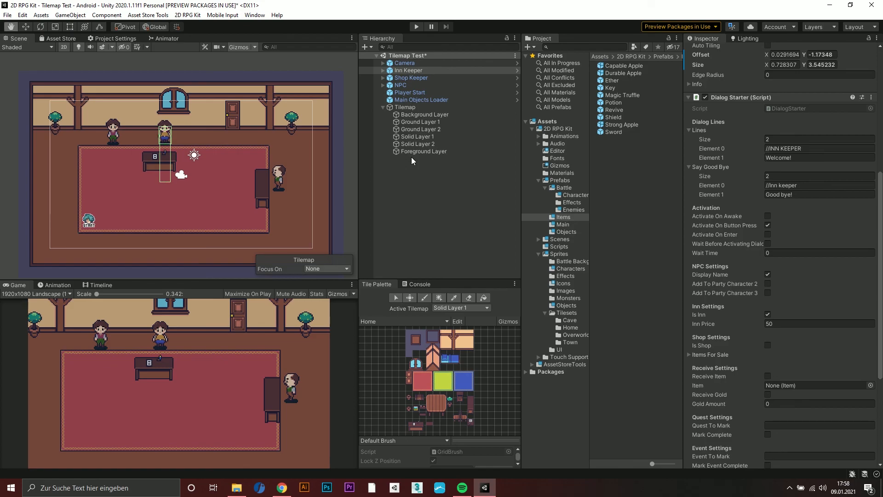